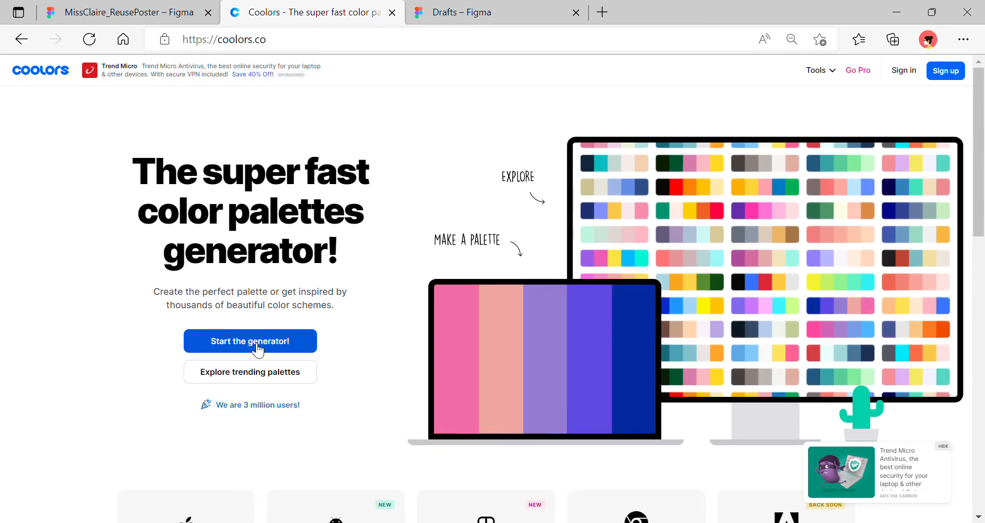
Start the palette generator and cycle through random palettes until reaching CA2E55, FFE0B5, 8A6552, 462521 and BDB246
{"action": "left_click", "coordinate": [258, 351]}
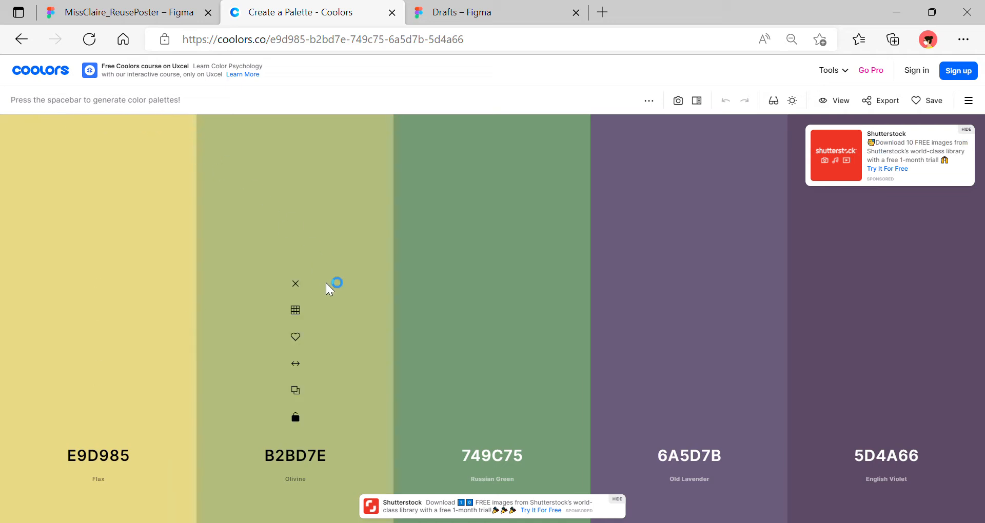
{"action": "key", "text": "space"}
{"action": "key", "text": "space"}
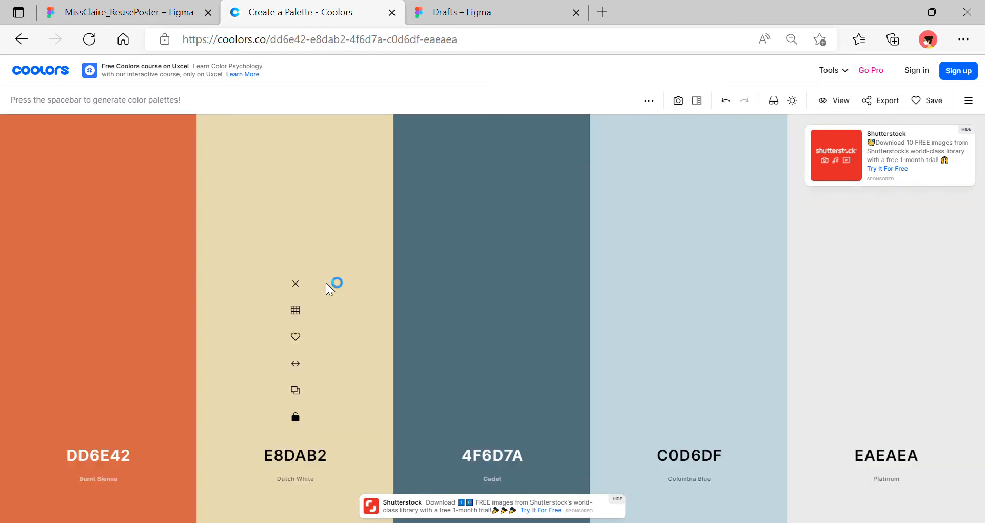
{"action": "key", "text": "space"}
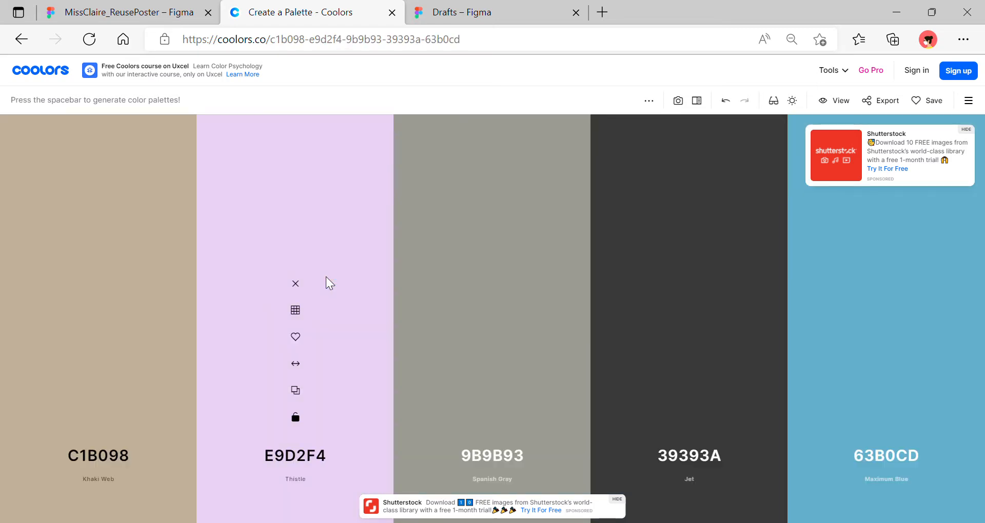
{"action": "key", "text": "space"}
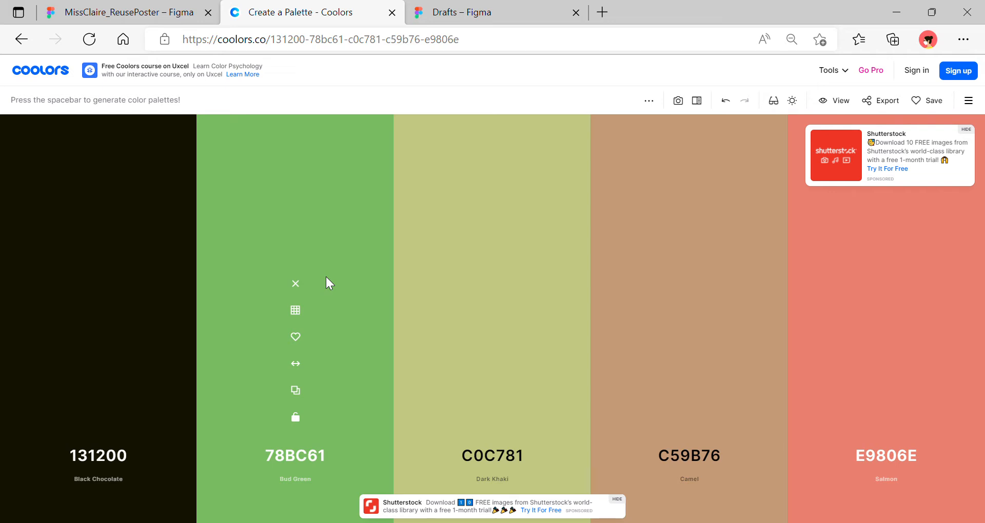
{"action": "key", "text": "space"}
{"action": "key", "text": "space"}
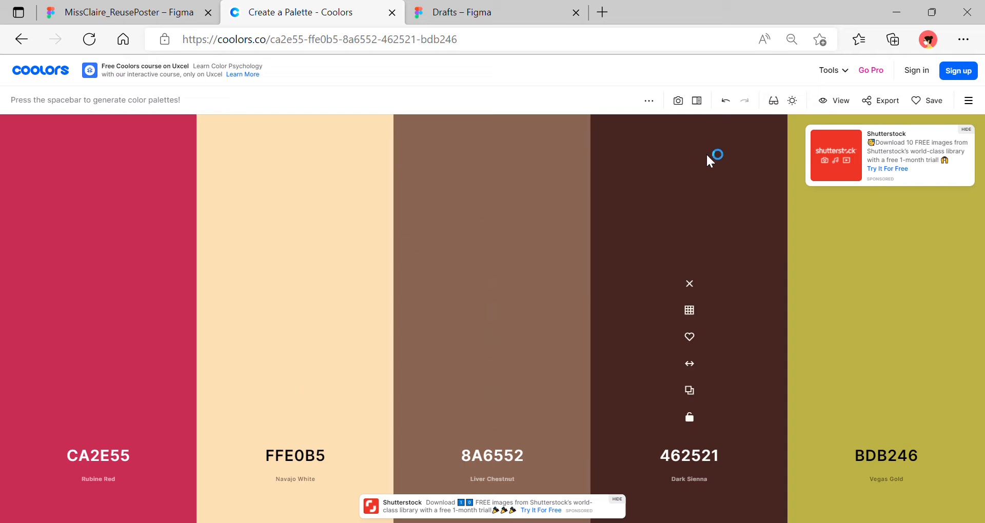
Export the palette as an image titled ReusePoster_Palette, using the HEX color space
{"action": "left_click", "coordinate": [874, 110]}
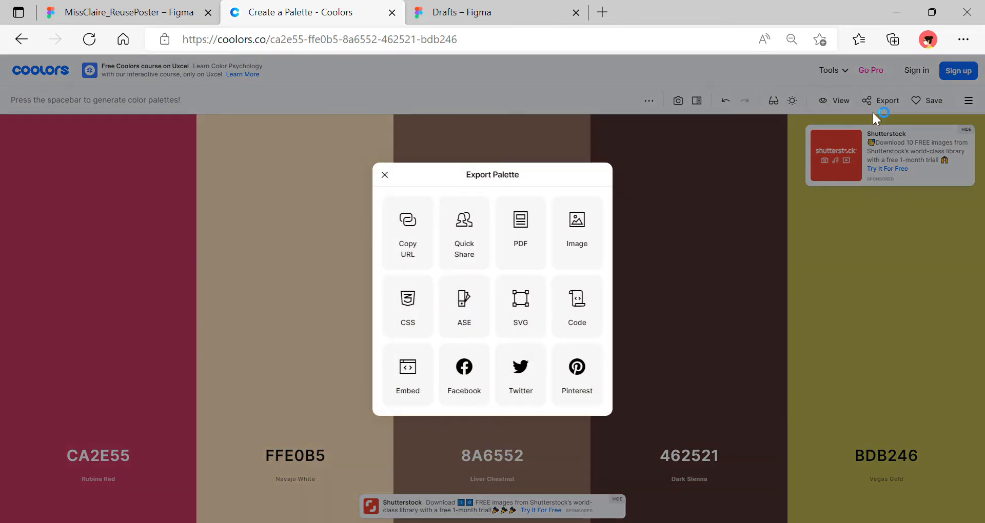
{"action": "left_click", "coordinate": [582, 233]}
{"action": "type", "text": "ReusePo"}
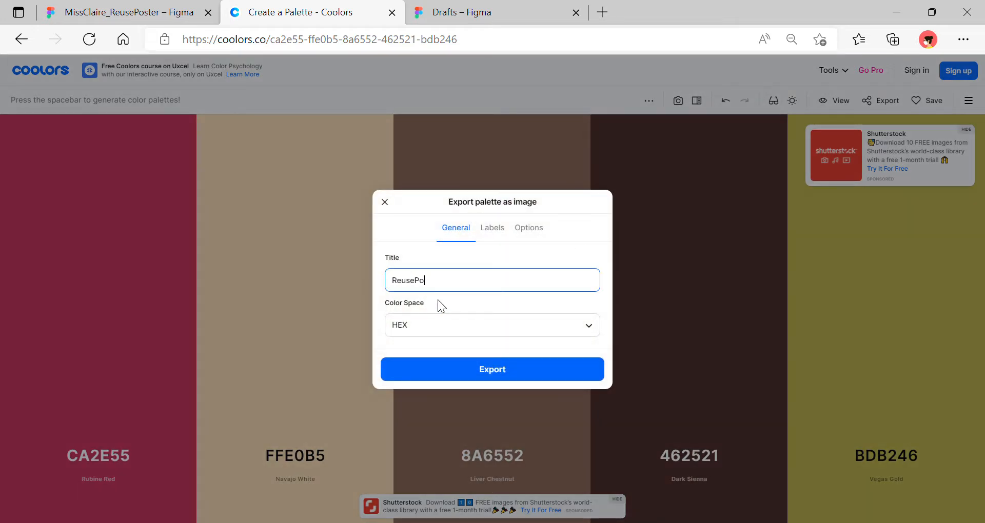
{"action": "type", "text": "ster_Palette"}
{"action": "left_click", "coordinate": [482, 372]}
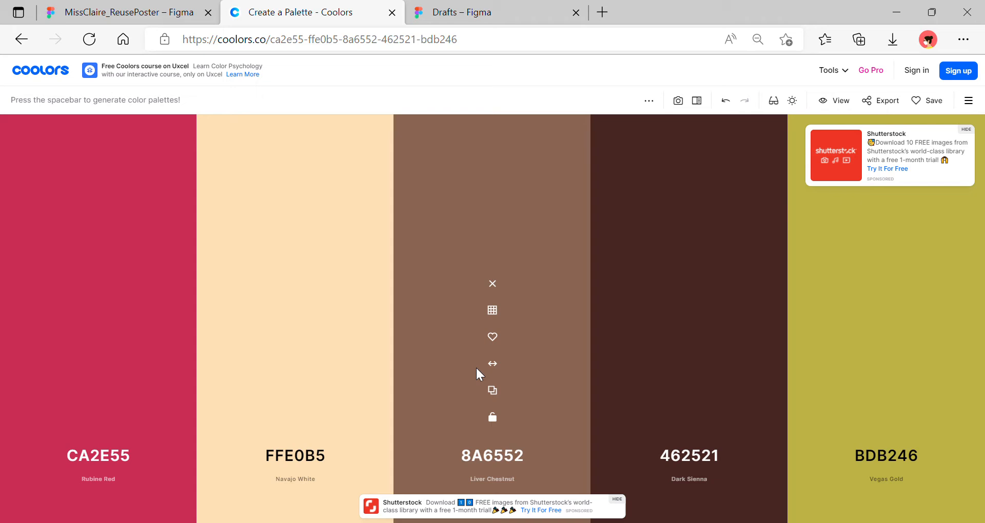
Switch to the Figma drafts, create a new design file and open its name for editing
{"action": "left_click", "coordinate": [450, 14]}
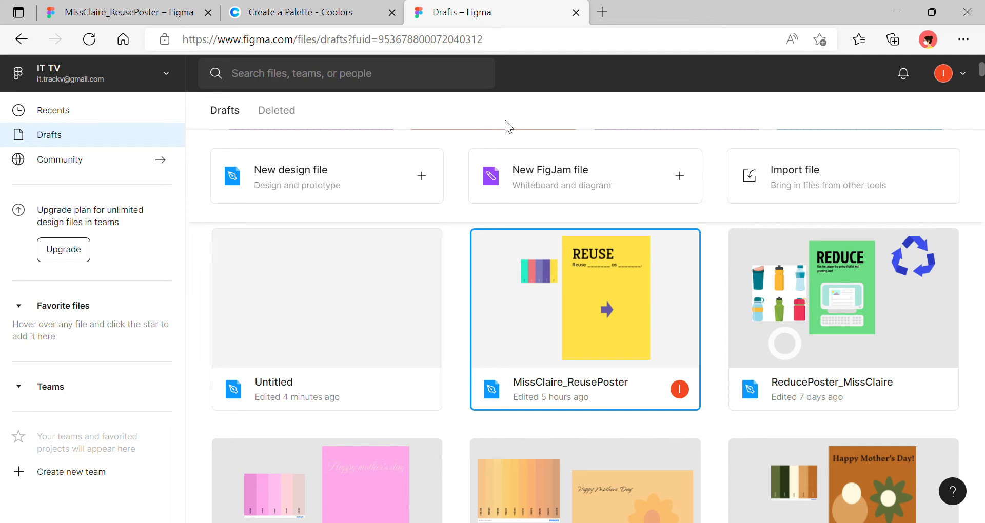
{"action": "left_click", "coordinate": [295, 186]}
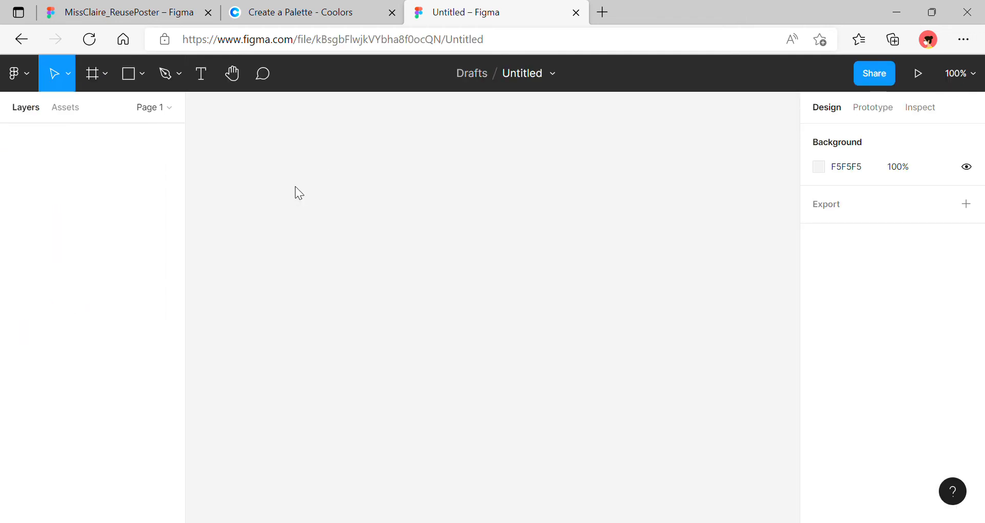
{"action": "left_click", "coordinate": [521, 74]}
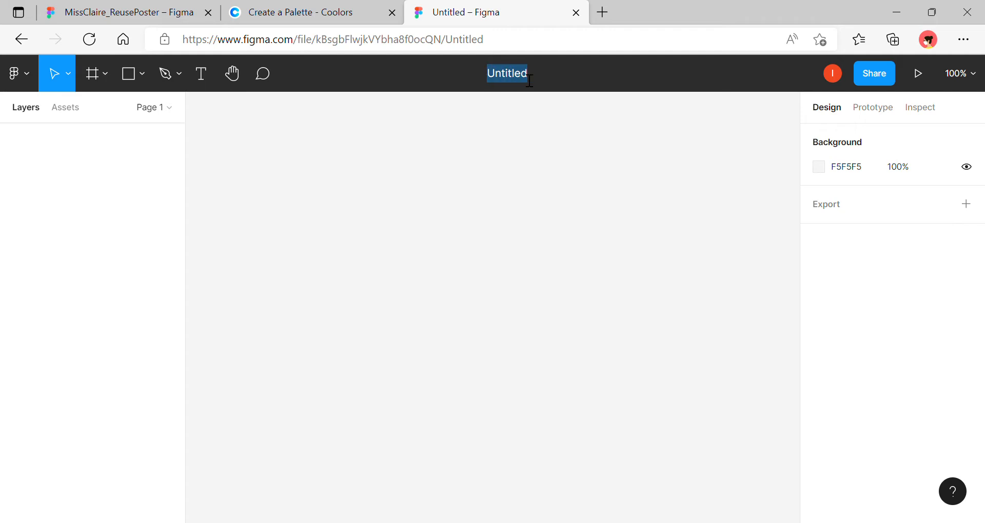
{"action": "type", "text": "Lucas"}
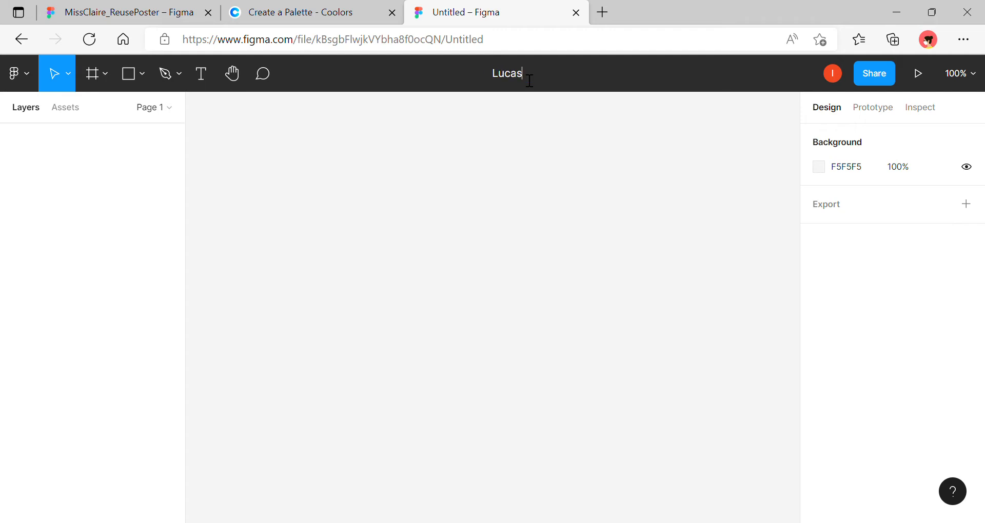
{"action": "key", "text": "BackSpace"}
{"action": "key", "text": "BackSpace"}
{"action": "key", "text": "BackSpace"}
{"action": "key", "text": "BackSpace"}
{"action": "key", "text": "BackSpace"}
Name the design file with the teacher's name followed by _ReusePoster
{"action": "type", "text": "MissClaire_"}
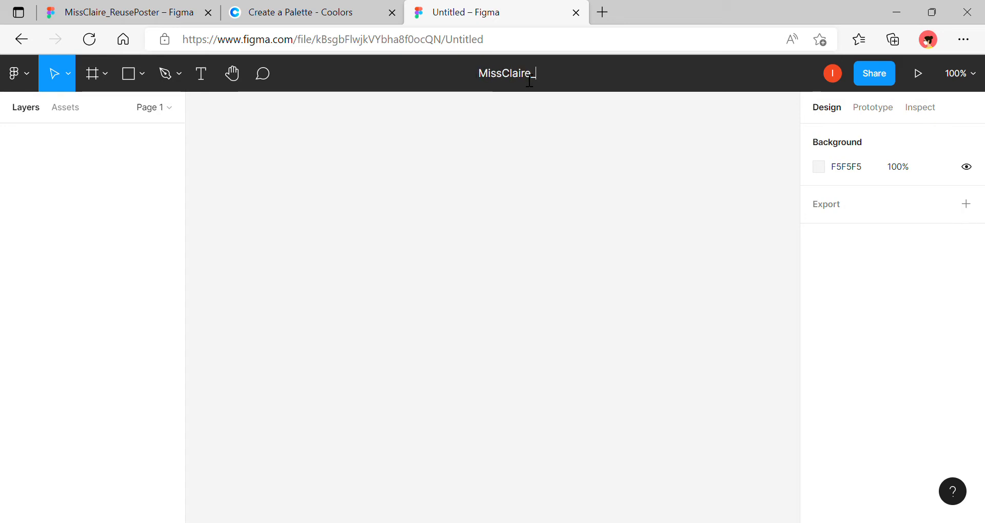
{"action": "type", "text": " ReusePoster"}
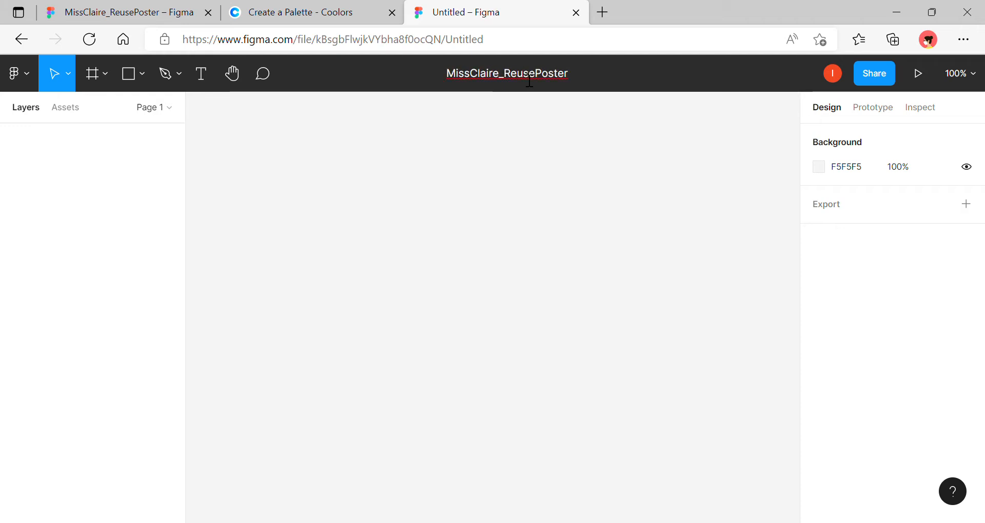
Create a portrait A4 frame (595 × 842) from the paper presets
{"action": "left_click", "coordinate": [98, 74]}
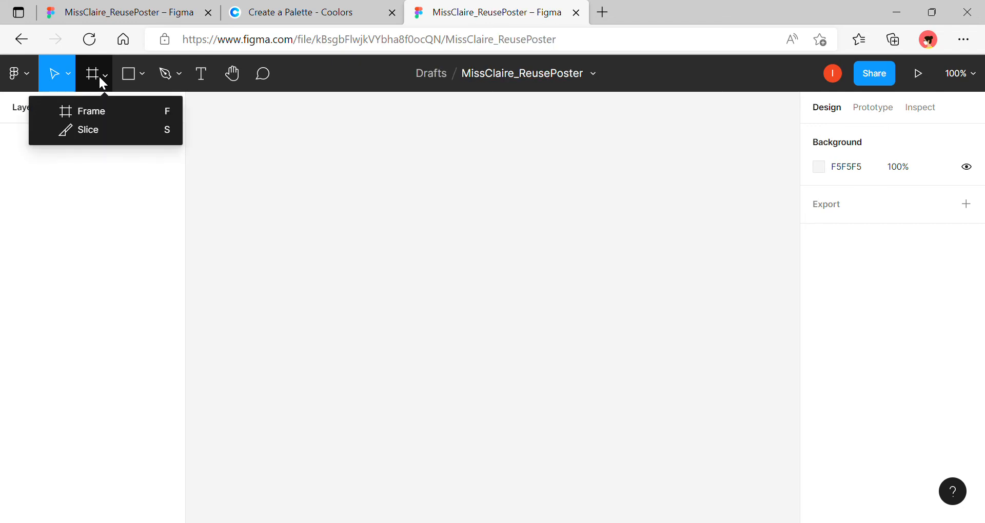
{"action": "left_click", "coordinate": [104, 116]}
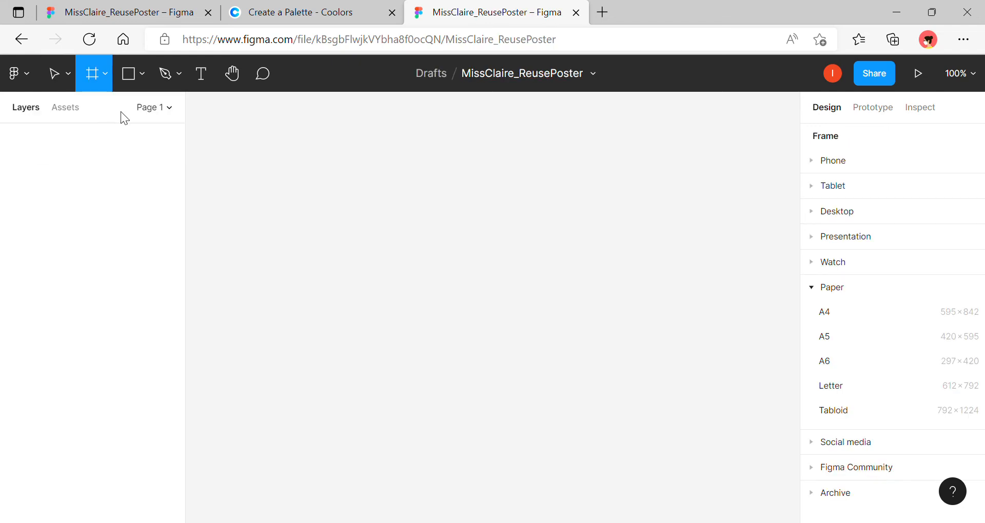
{"action": "left_click", "coordinate": [832, 313]}
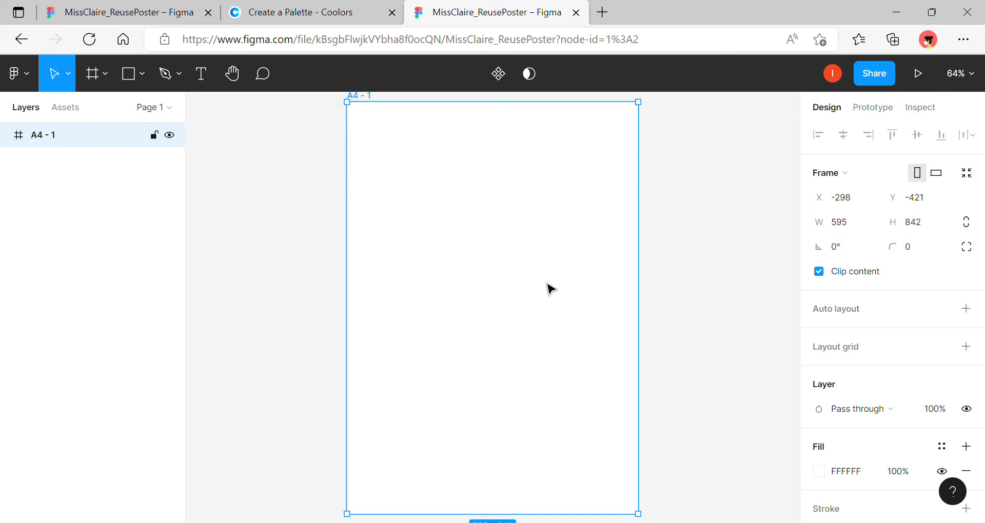
Place the ReusePoster_Palette image on the canvas just left of the A4 frame, about 234 × 156, and discard the leftover image
{"action": "left_click", "coordinate": [26, 81]}
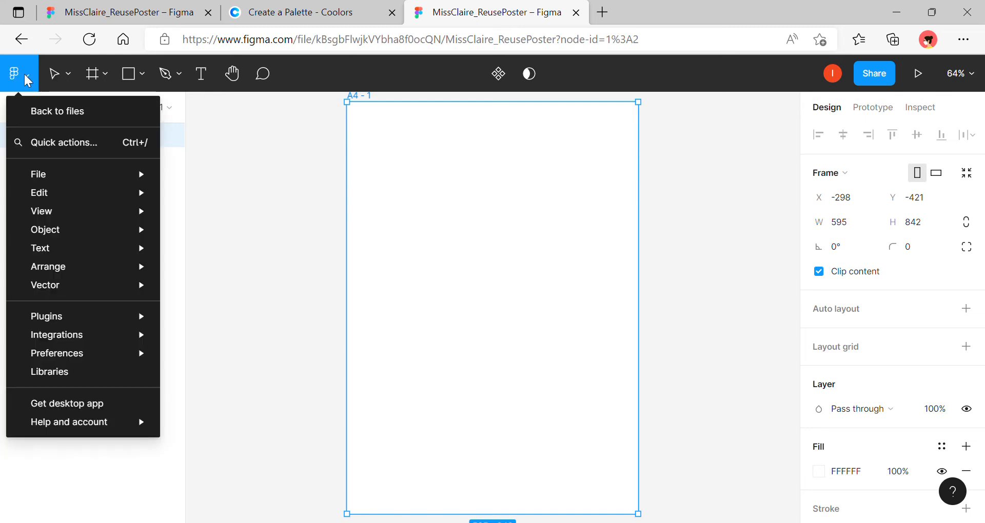
{"action": "mouse_move", "coordinate": [67, 174]}
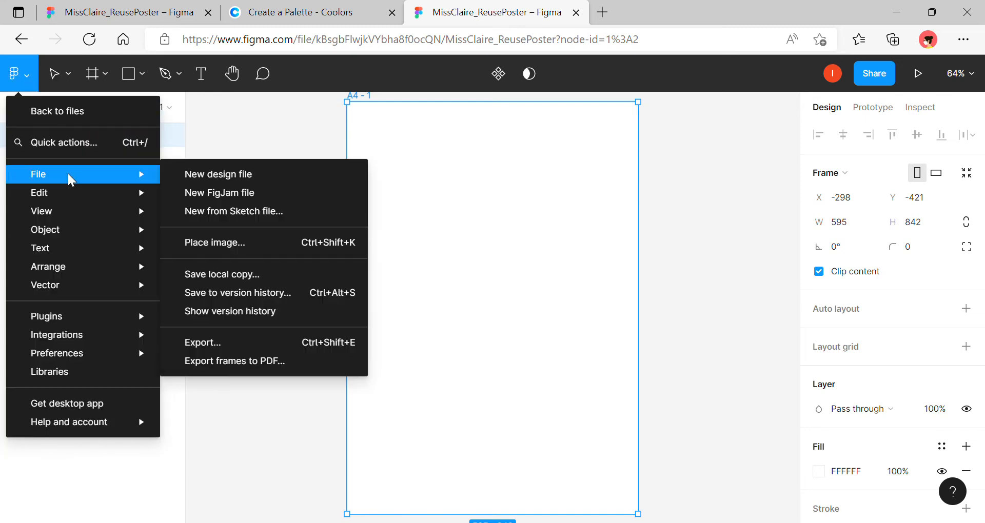
{"action": "left_click", "coordinate": [248, 242]}
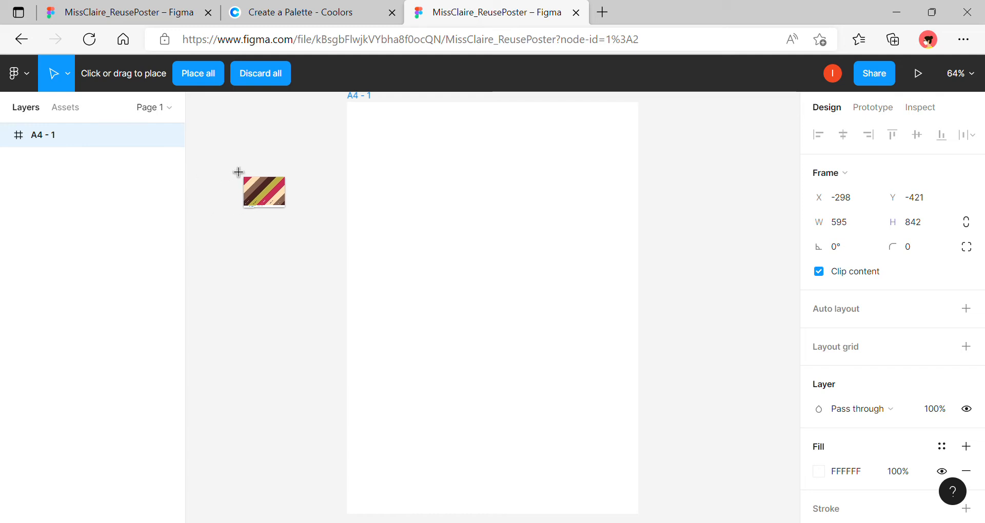
{"action": "left_click", "coordinate": [280, 199]}
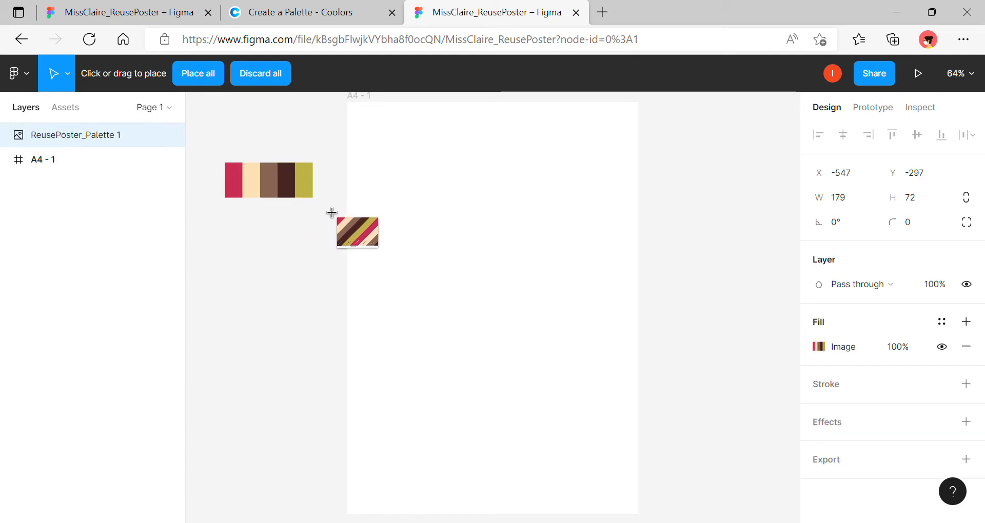
{"action": "left_click_drag", "start_coordinate": [346, 255], "coordinate": [351, 252]}
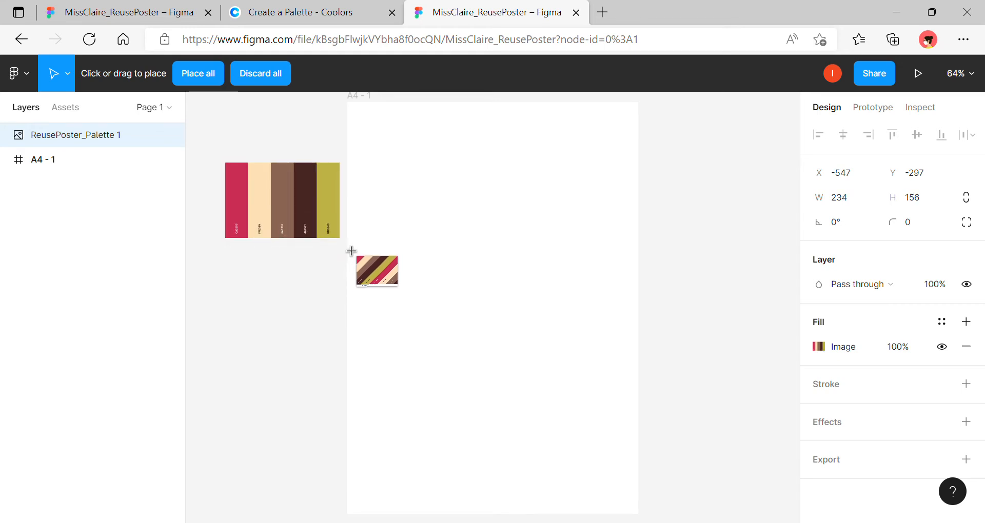
{"action": "key", "text": "Escape"}
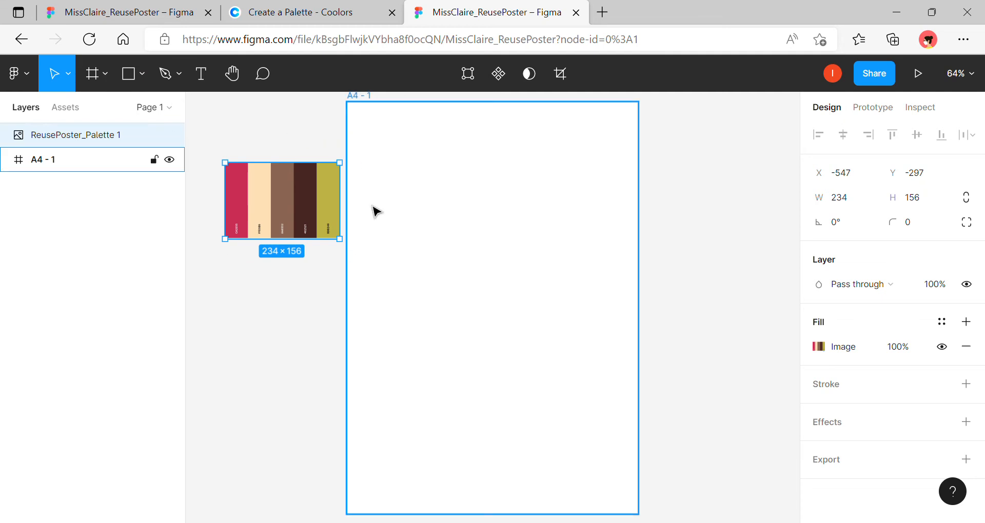
Fill the A4 frame with the cream color FFE0B5 sampled from the palette image
{"action": "left_click", "coordinate": [407, 184]}
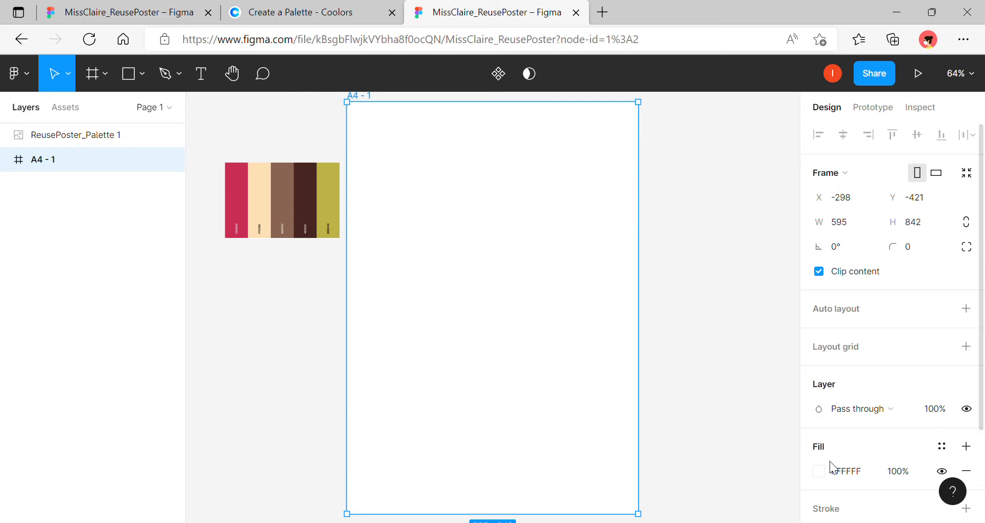
{"action": "left_click", "coordinate": [820, 474]}
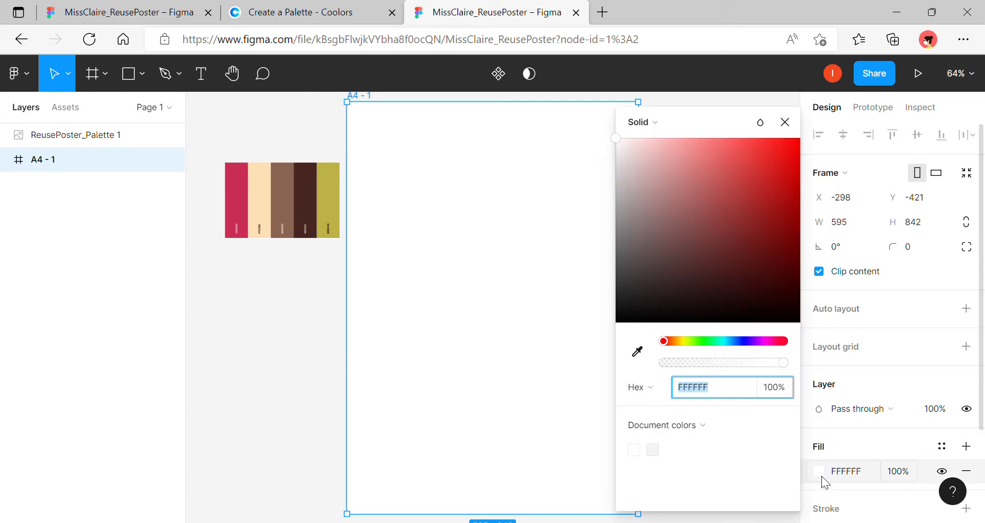
{"action": "left_click", "coordinate": [638, 355]}
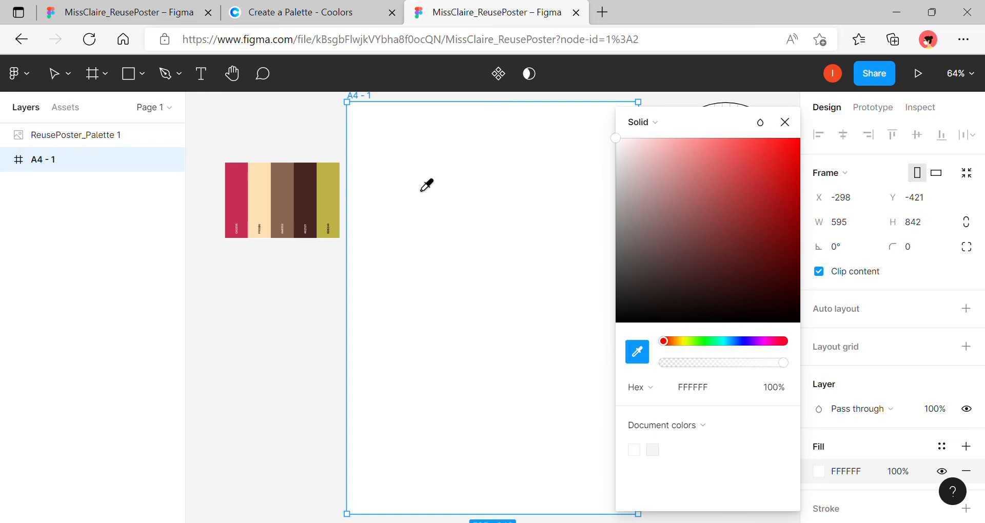
{"action": "left_click", "coordinate": [264, 200]}
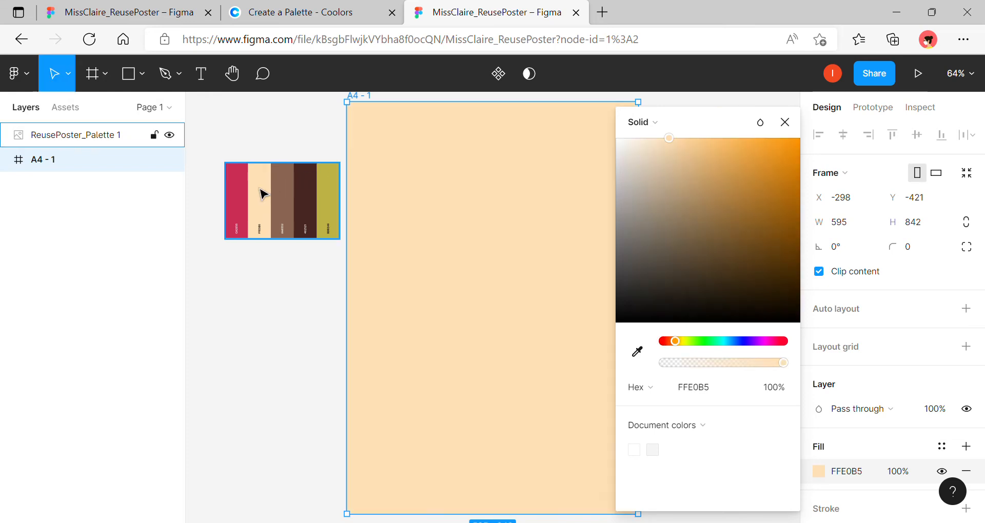
{"action": "left_click", "coordinate": [785, 122]}
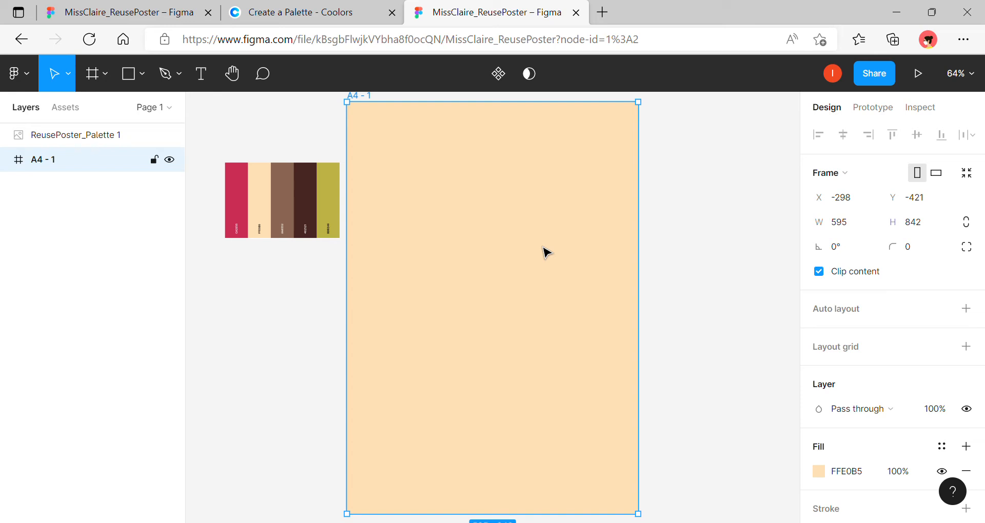
Add a text box about 502 × 185 near the frame's upper edge, with font size 96 and the text "Reduce"
{"action": "left_click", "coordinate": [204, 76]}
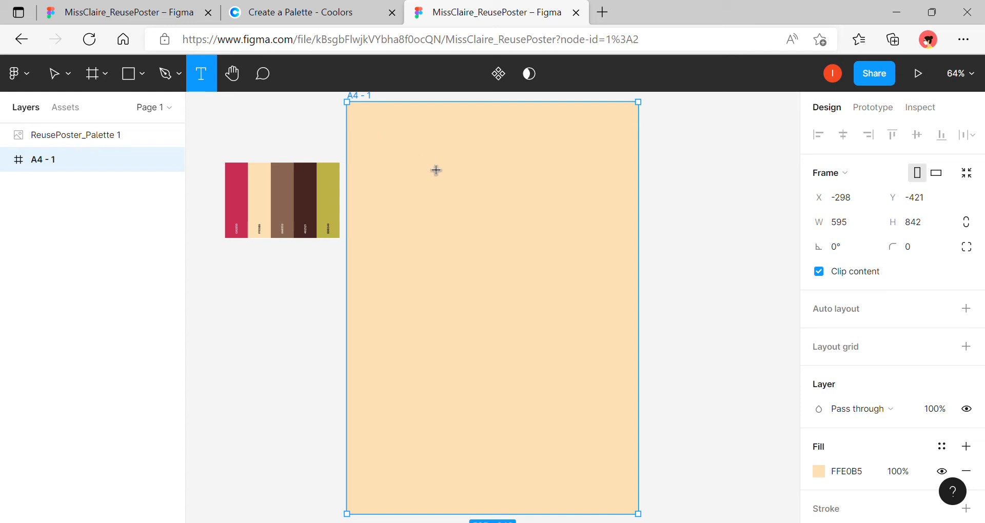
{"action": "left_click_drag", "start_coordinate": [369, 126], "coordinate": [615, 218]}
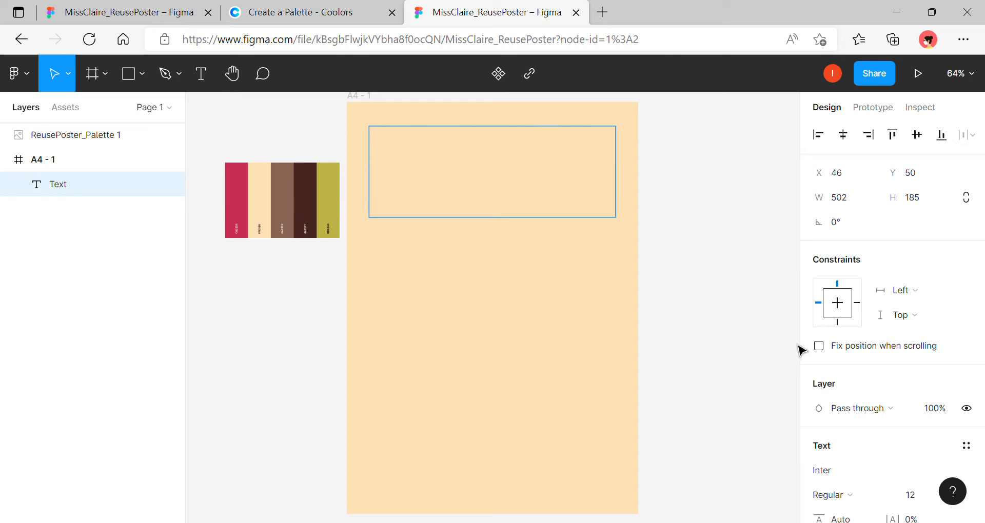
{"action": "scroll", "coordinate": [895, 417], "scroll_direction": "down", "scroll_amount": 2}
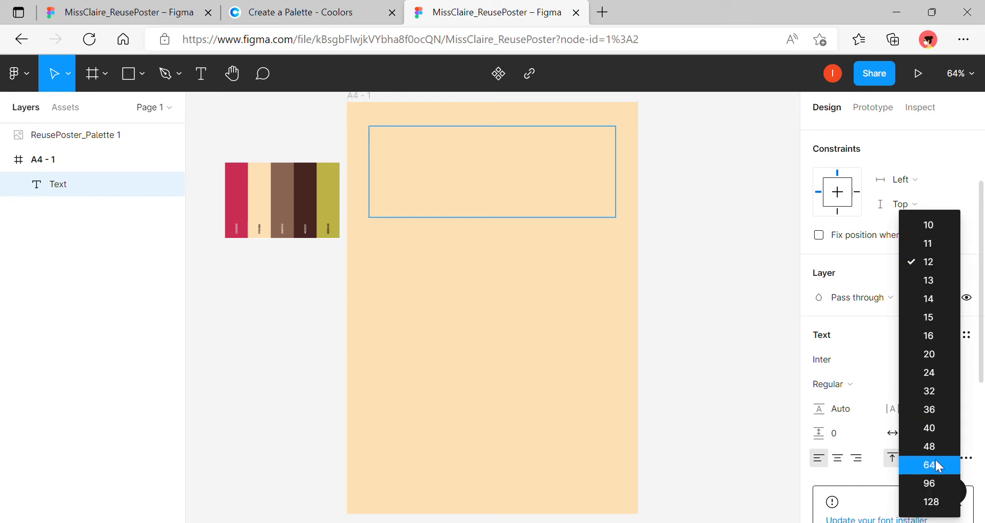
{"action": "left_click", "coordinate": [931, 486]}
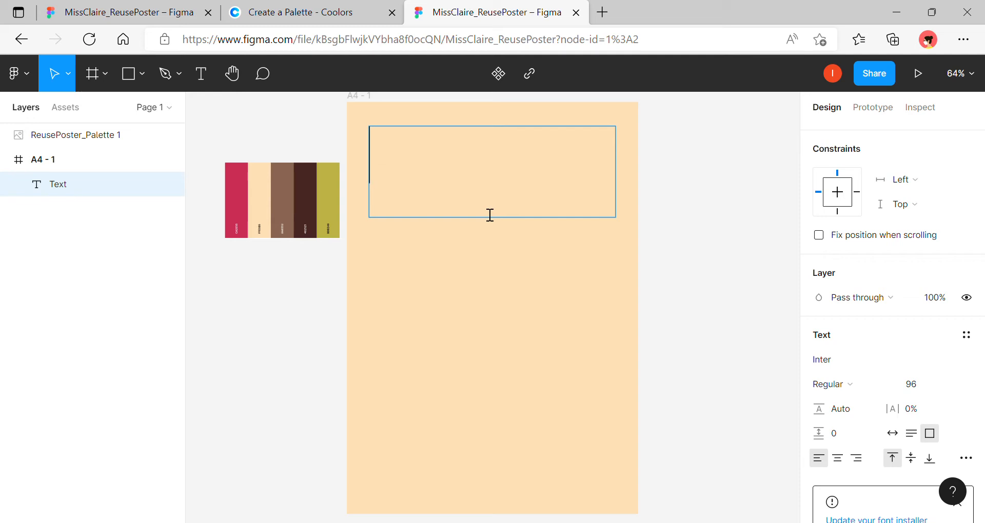
{"action": "type", "text": "Reduce"}
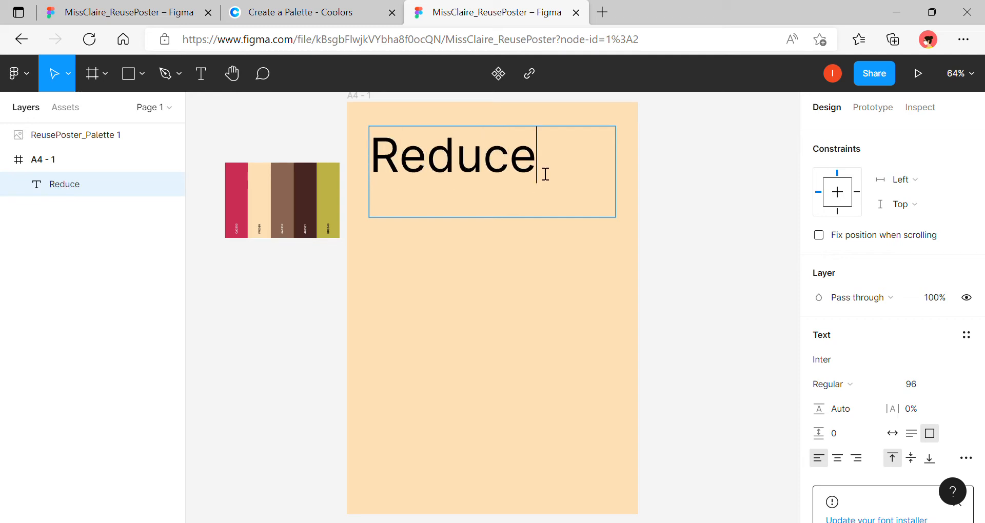
Change the font of the "Reduce" heading to Inria Serif
{"action": "left_click_drag", "start_coordinate": [543, 172], "coordinate": [384, 173]}
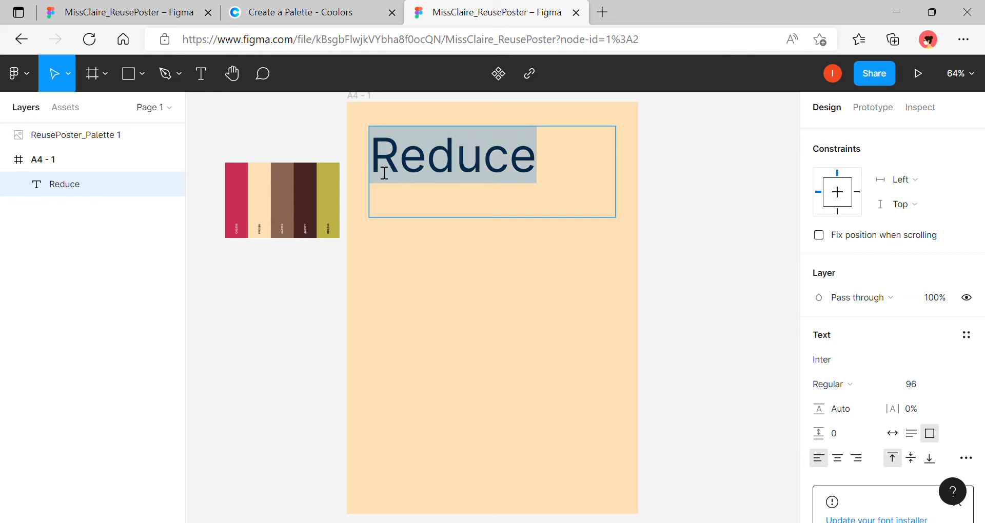
{"action": "left_click", "coordinate": [848, 356]}
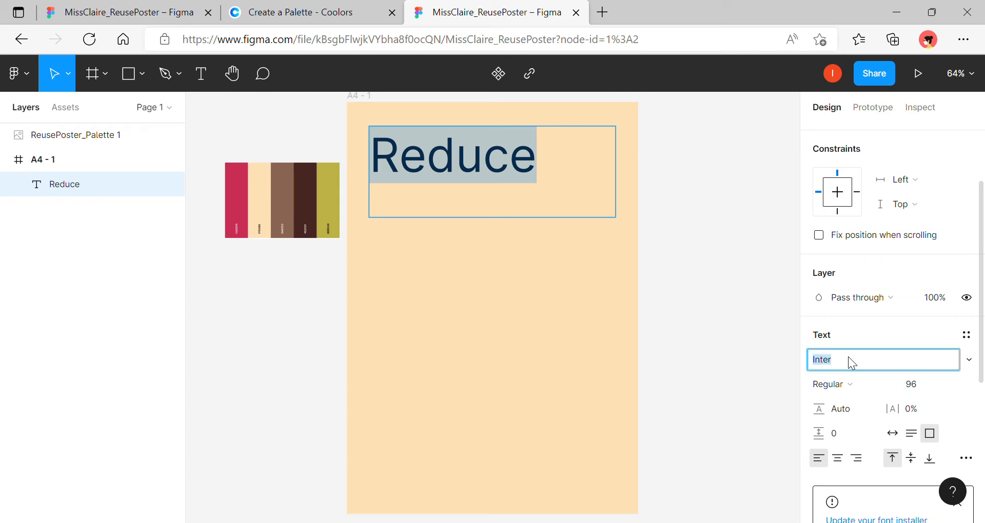
{"action": "key", "text": "Up"}
{"action": "key", "text": "Up"}
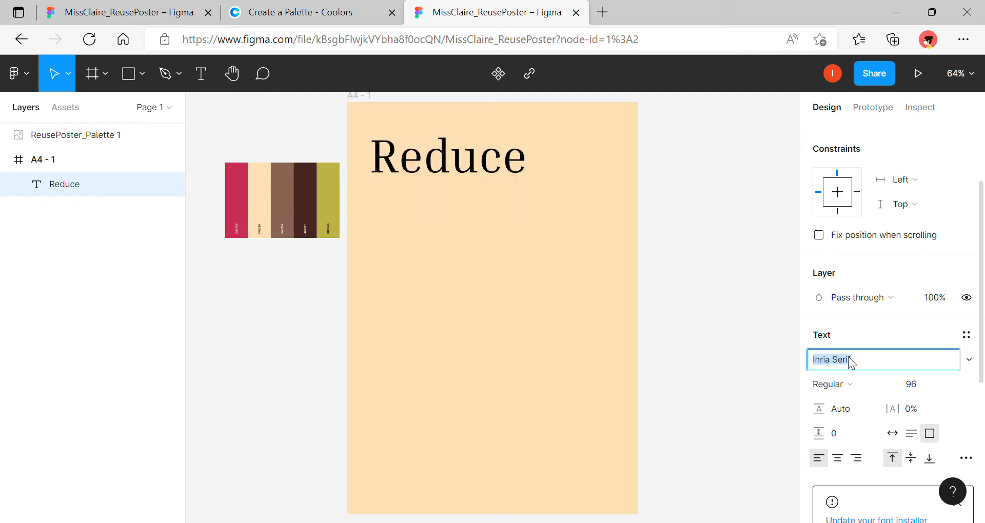
{"action": "key", "text": "Down"}
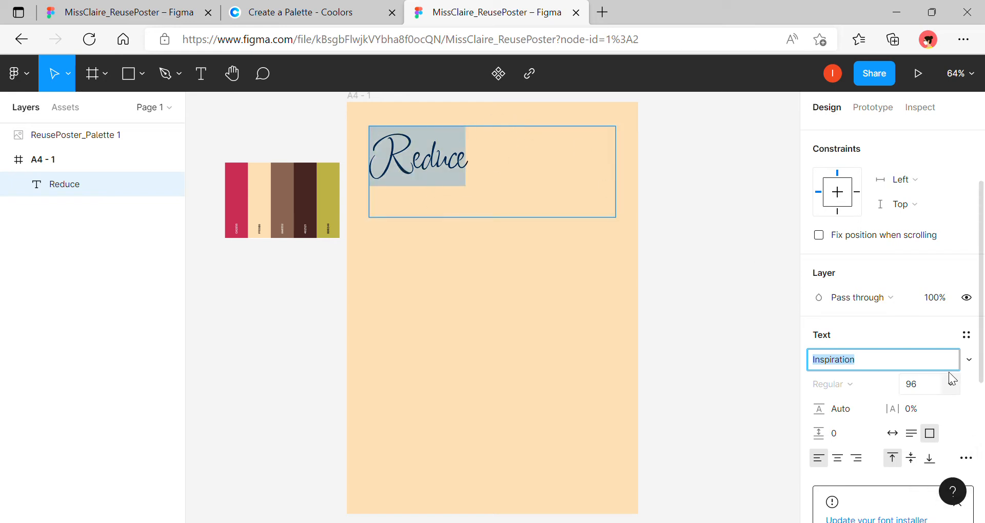
{"action": "key", "text": "Up"}
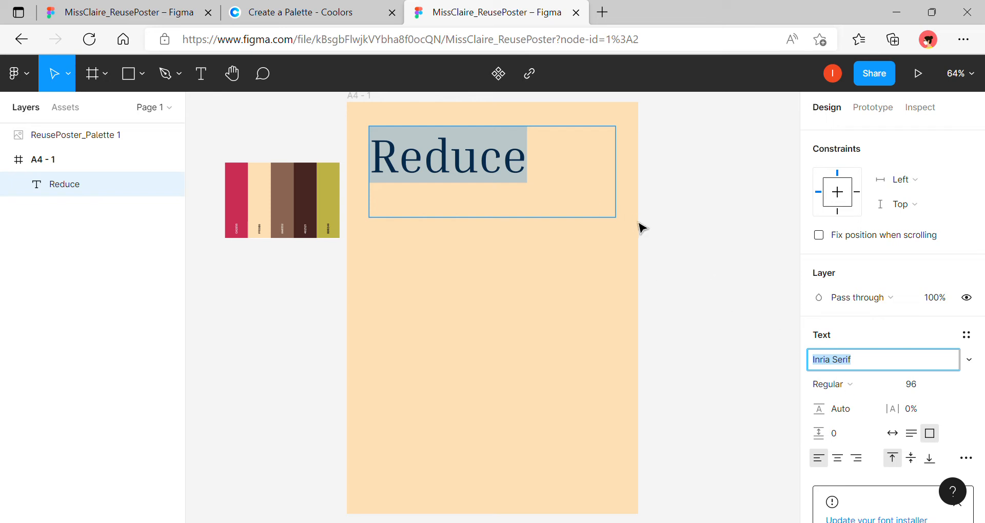
{"action": "key", "text": "Escape"}
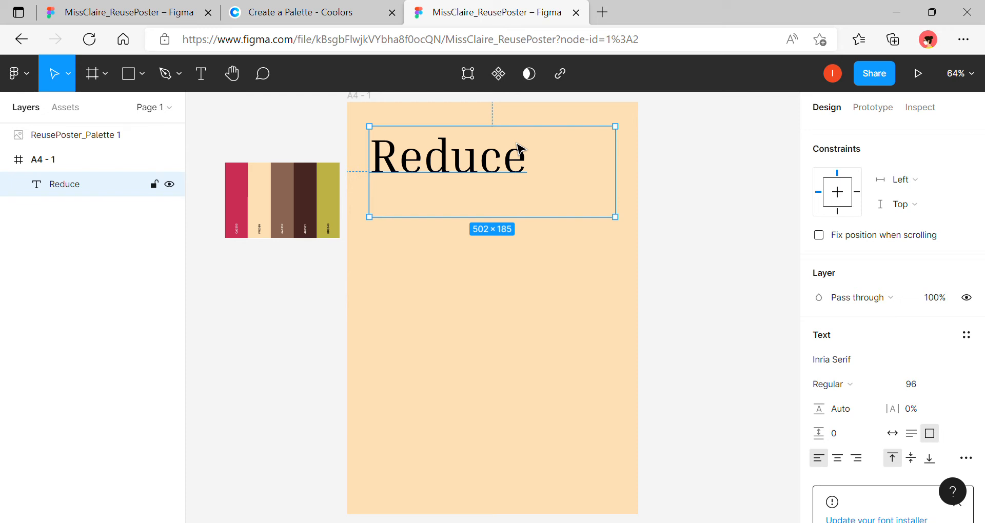
Add a second text box about 491 × 100 below the heading and set its font size to 36
{"action": "left_click", "coordinate": [201, 73]}
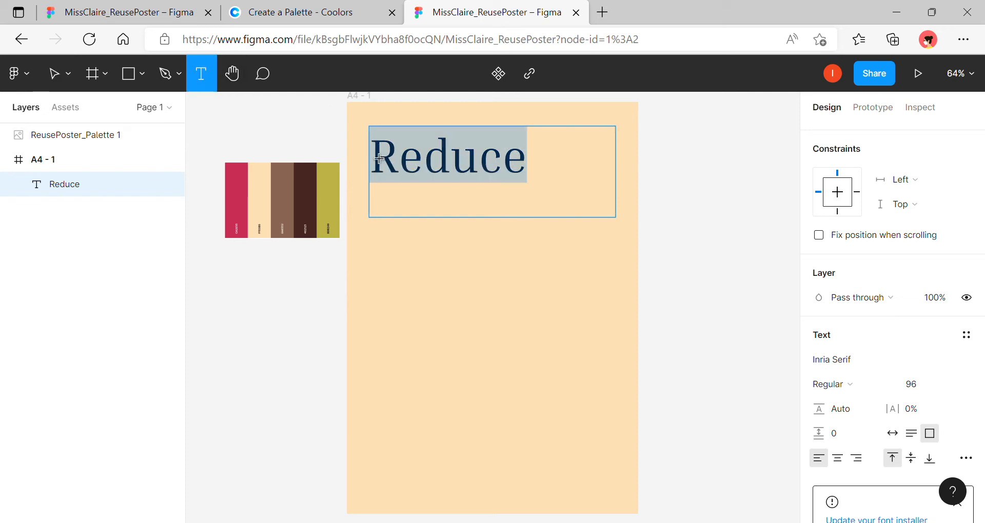
{"action": "left_click_drag", "start_coordinate": [374, 229], "coordinate": [615, 279]}
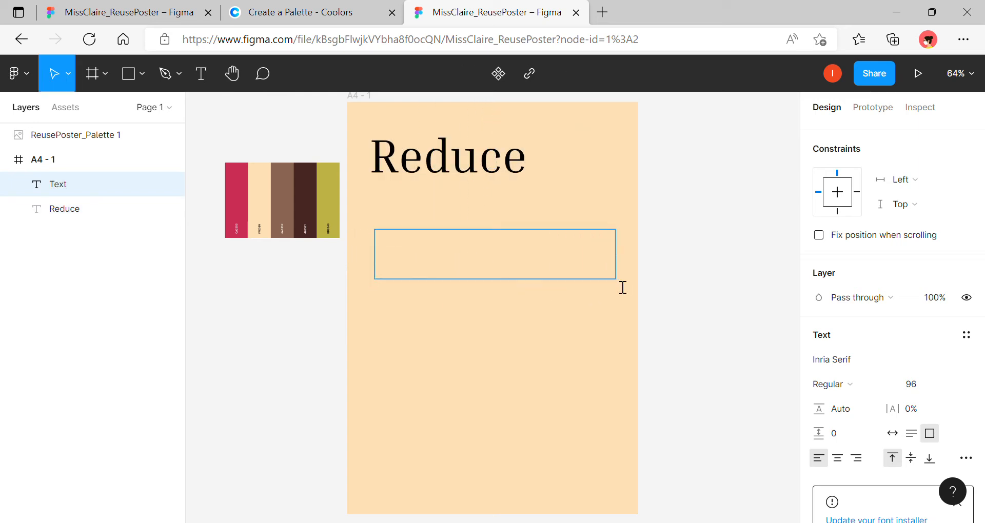
{"action": "left_click", "coordinate": [950, 386]}
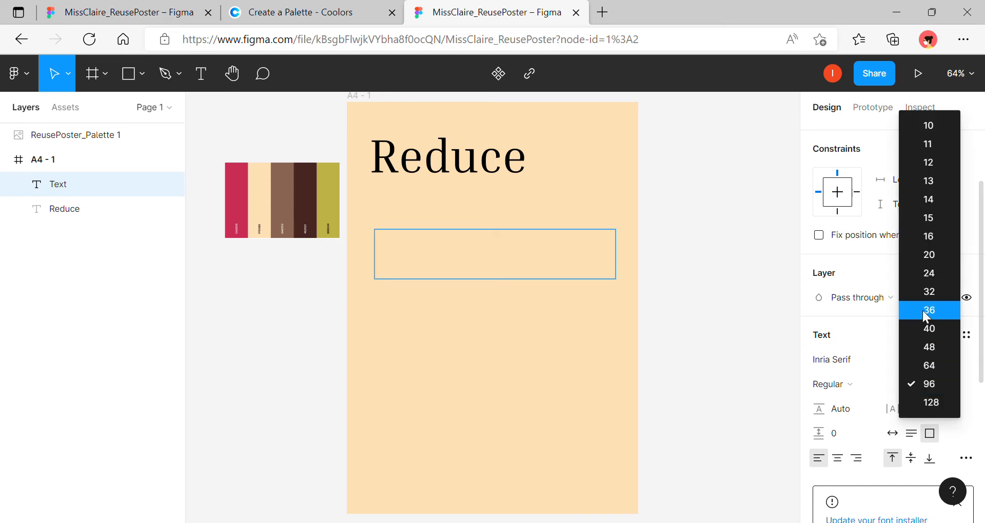
{"action": "left_click", "coordinate": [934, 366]}
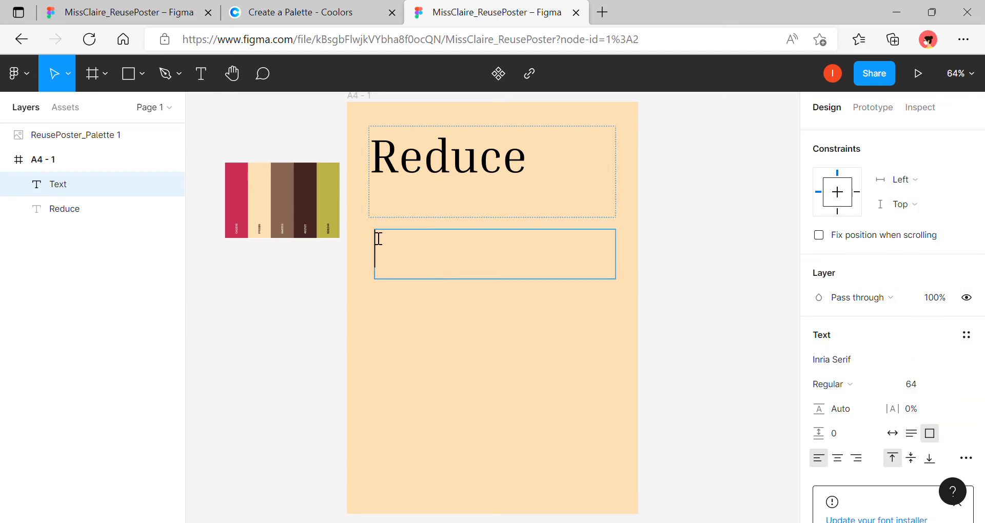
{"action": "left_click", "coordinate": [952, 384]}
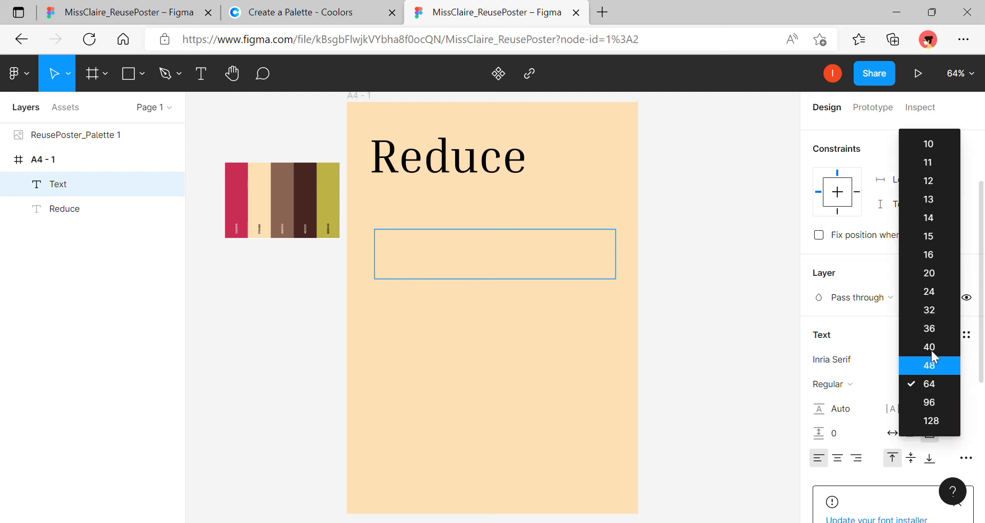
{"action": "left_click", "coordinate": [930, 329]}
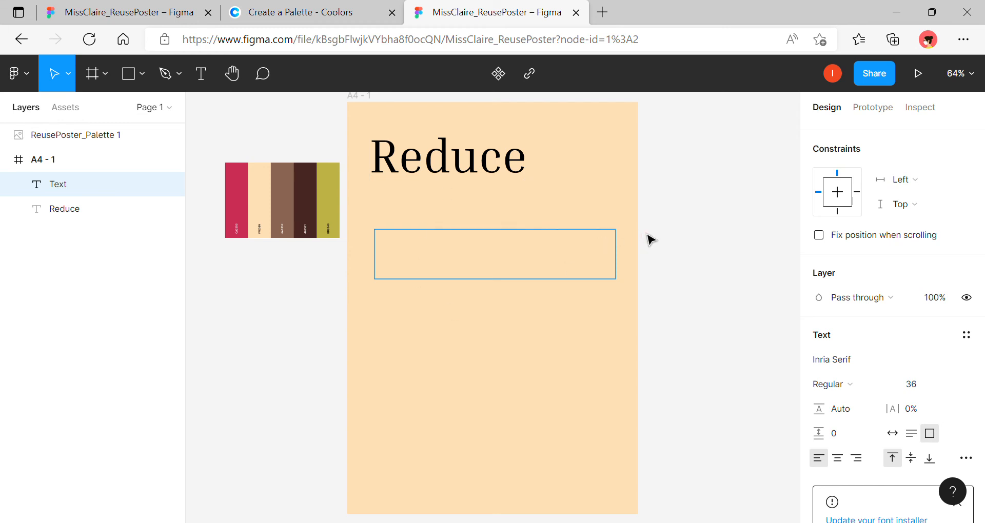
Enter "Reuse" as the text of the new box below the heading
{"action": "type", "text": "Reduce"}
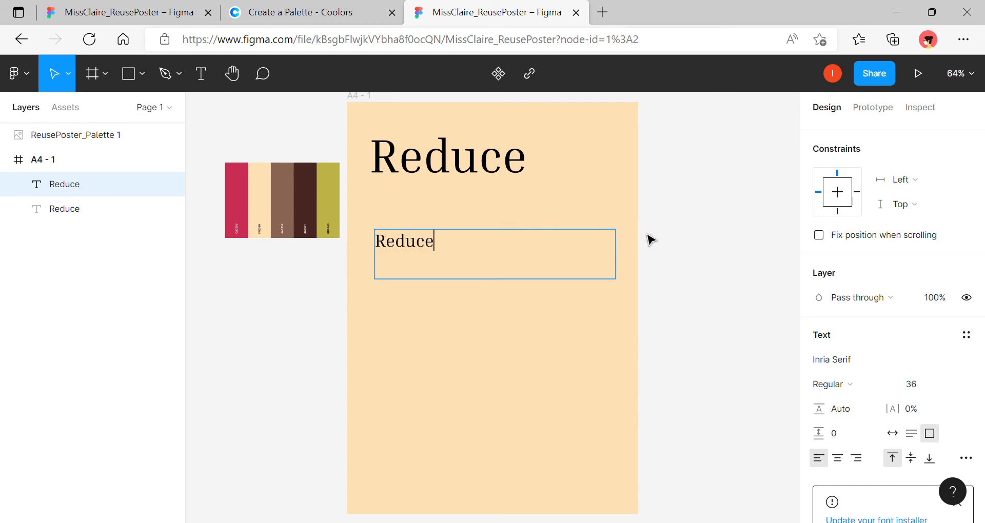
{"action": "key", "text": "BackSpace"}
{"action": "key", "text": "BackSpace"}
{"action": "key", "text": "BackSpace"}
{"action": "key", "text": "BackSpace"}
{"action": "type", "text": "use"}
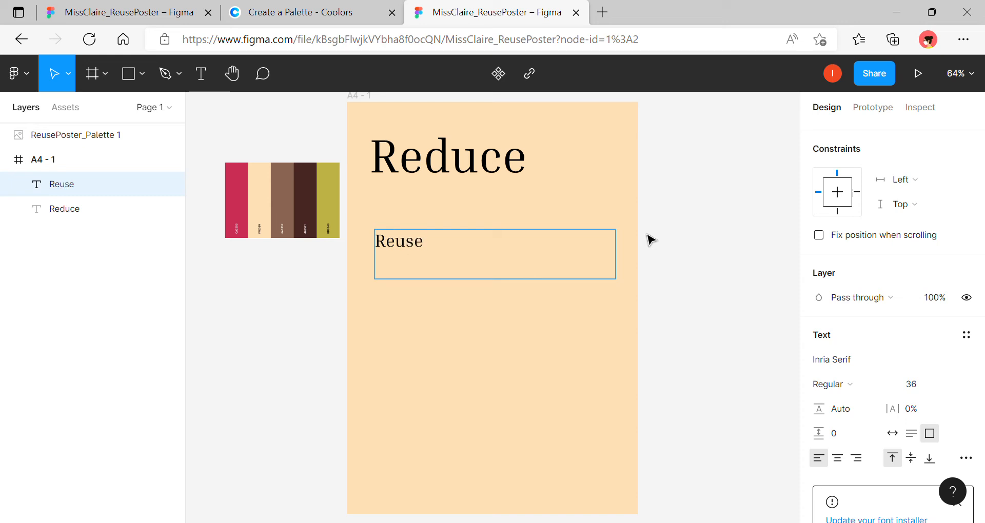
Change the heading text from "Reduce" to "Reuse"
{"action": "double_click", "coordinate": [436, 159]}
{"action": "left_click_drag", "start_coordinate": [423, 159], "coordinate": [476, 165]}
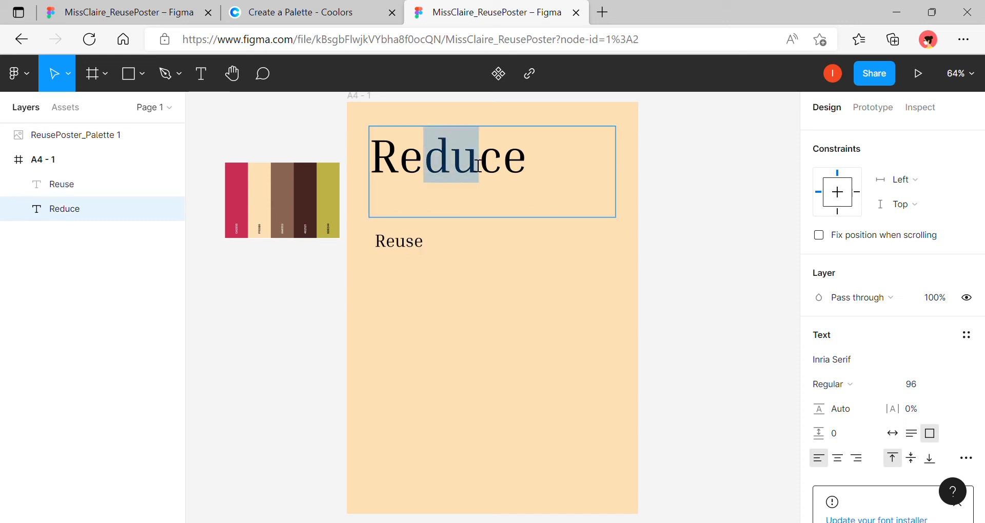
{"action": "type", "text": "use"}
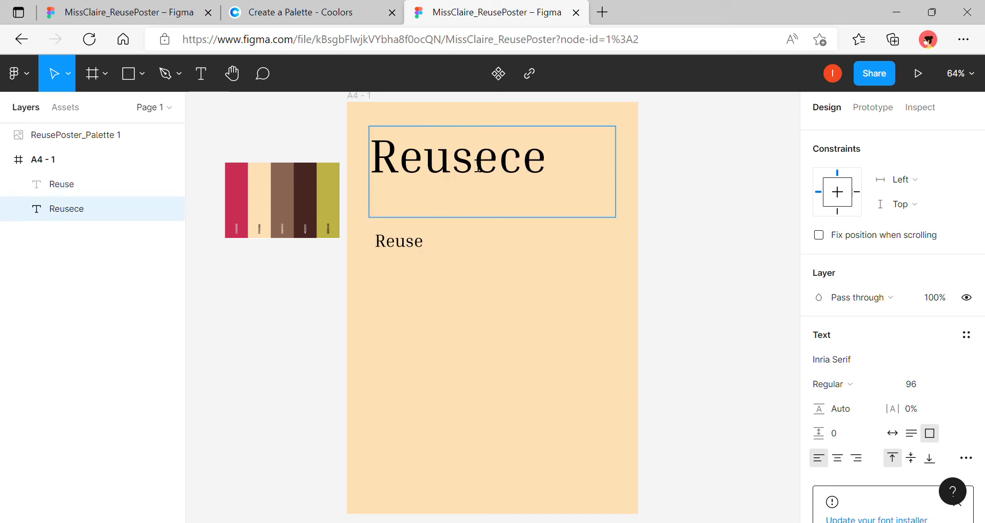
{"action": "key", "text": "Delete"}
{"action": "key", "text": "Delete"}
Extend the smaller text below the heading to read "Reuse old bottles as plant pots"
{"action": "double_click", "coordinate": [433, 246]}
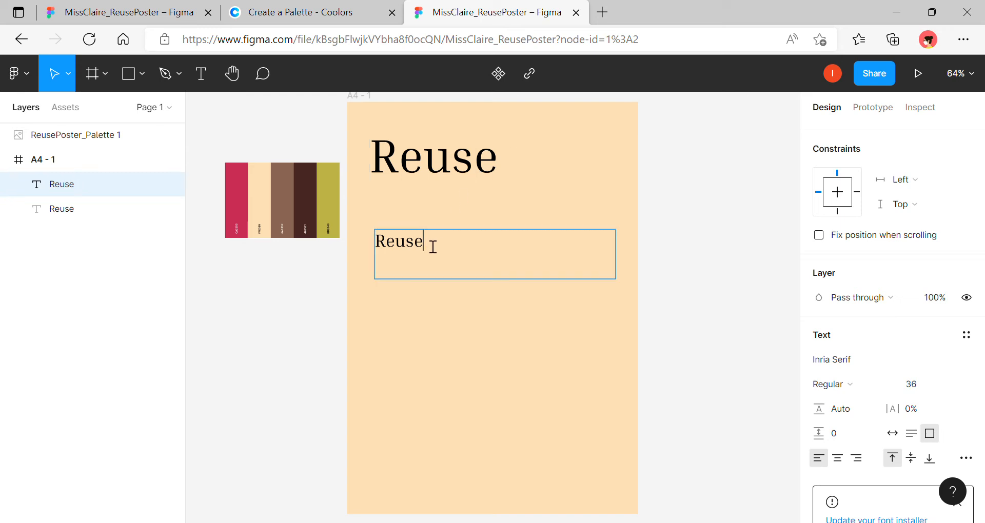
{"action": "type", "text": "old bottle"}
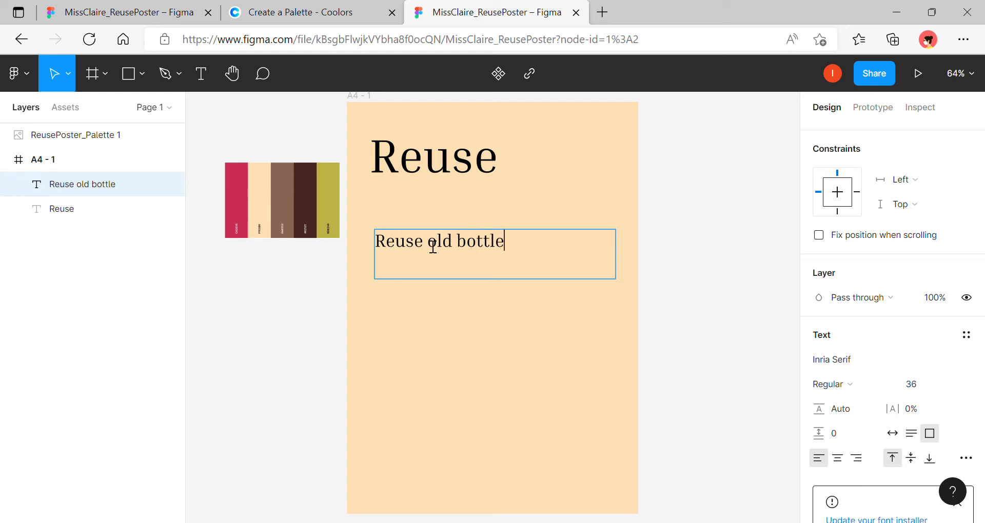
{"action": "type", "text": "s as plant pi"}
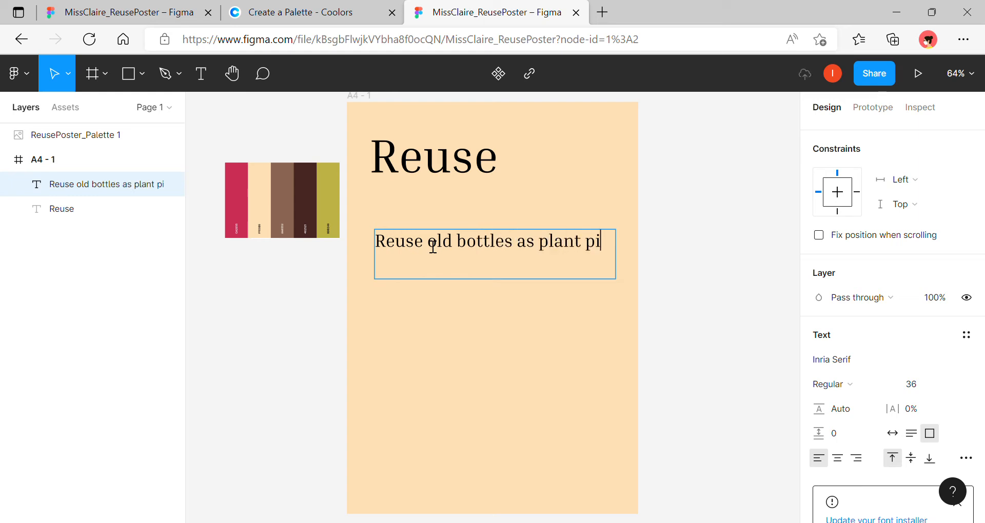
{"action": "key", "text": "BackSpace"}
{"action": "type", "text": "ots"}
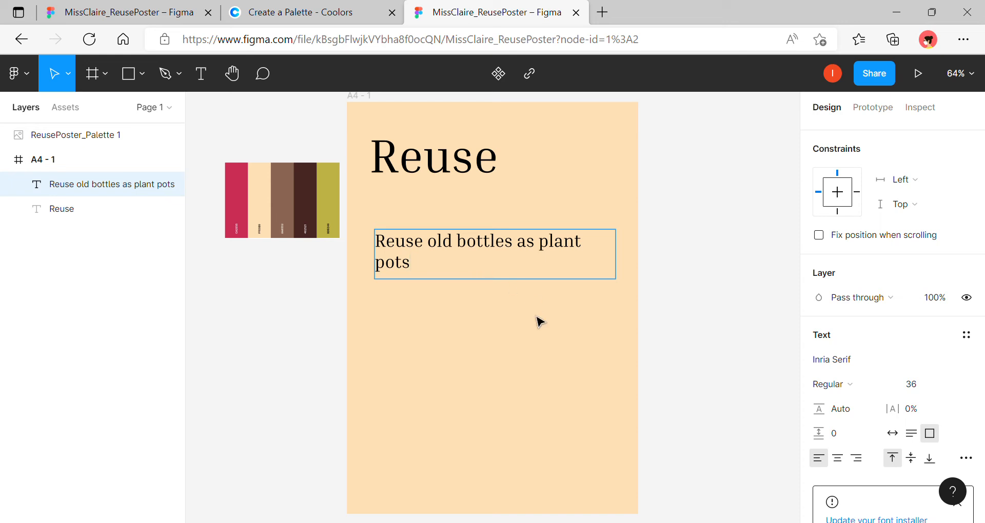
{"action": "key", "text": "Escape"}
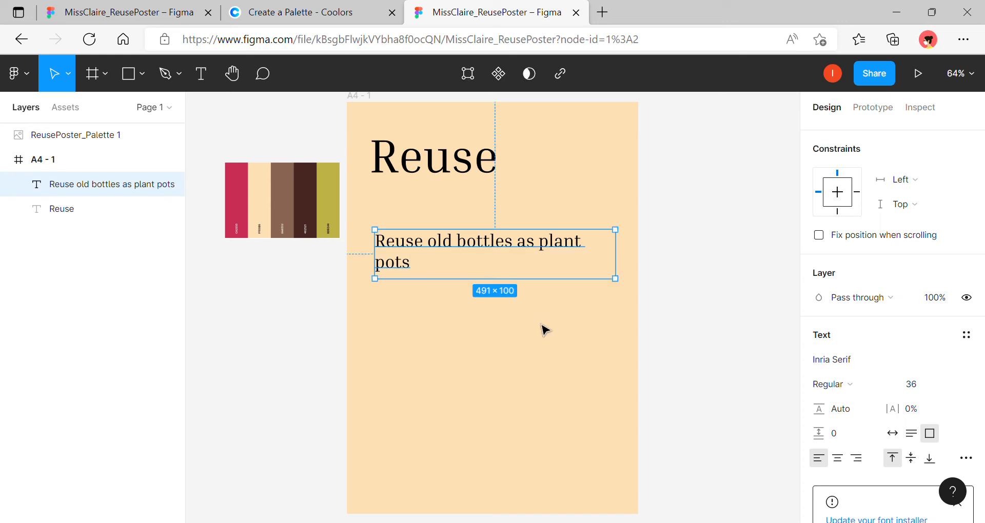
Widen the subtitle text box to about 538 so it fits one line, and move it directly under the heading, aligned with its left edge
{"action": "left_click_drag", "start_coordinate": [631, 271], "coordinate": [648, 270]}
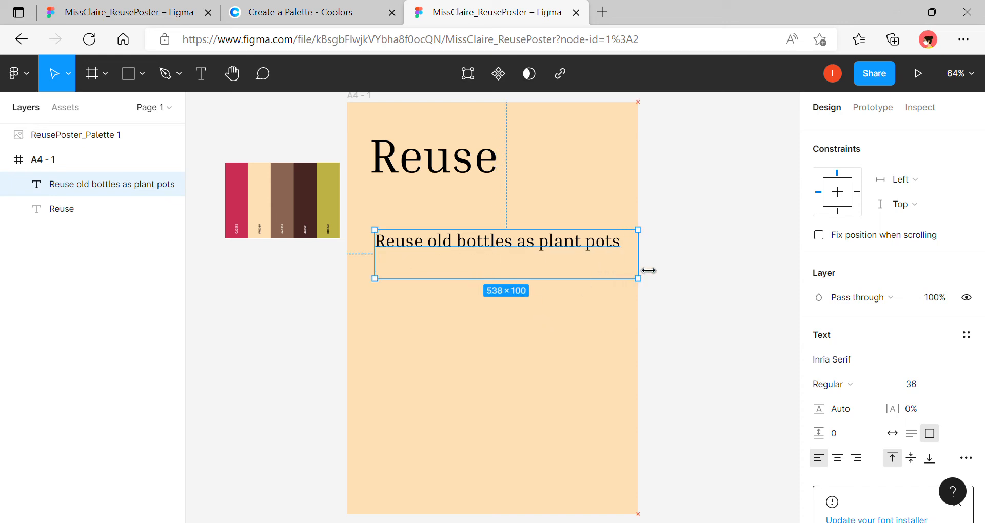
{"action": "left_click_drag", "start_coordinate": [583, 250], "coordinate": [576, 200]}
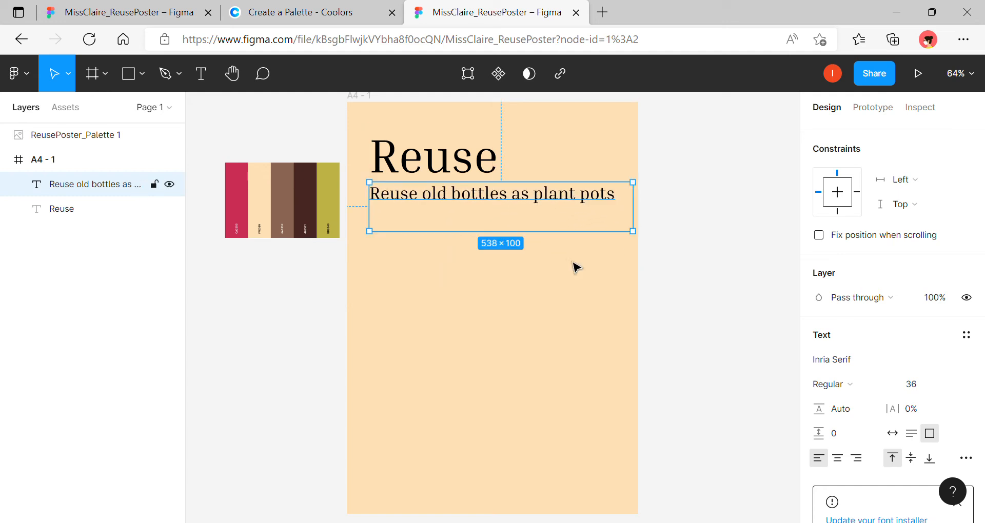
{"action": "left_click", "coordinate": [564, 302]}
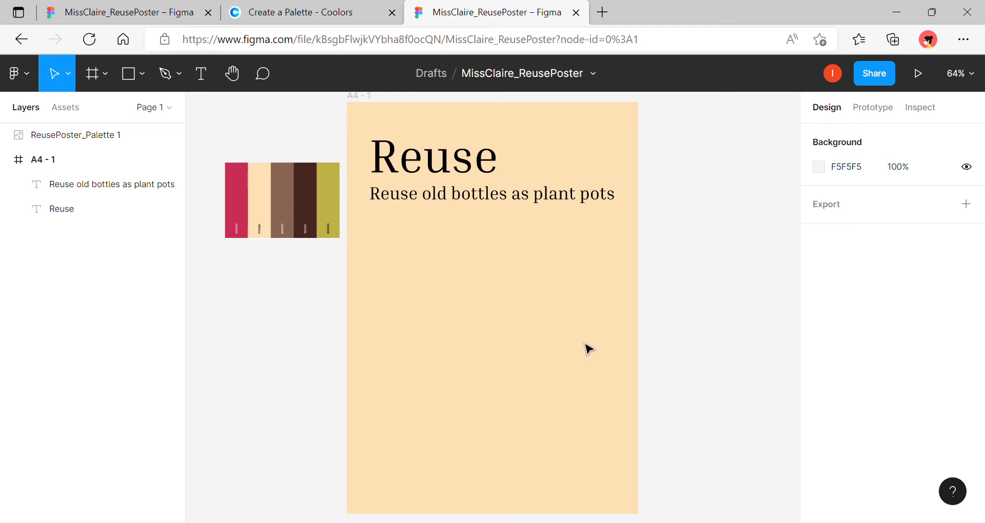
Draw a tall rectangle about 144 × 319 in the lower left part of the poster as the bottle body
{"action": "left_click", "coordinate": [143, 77]}
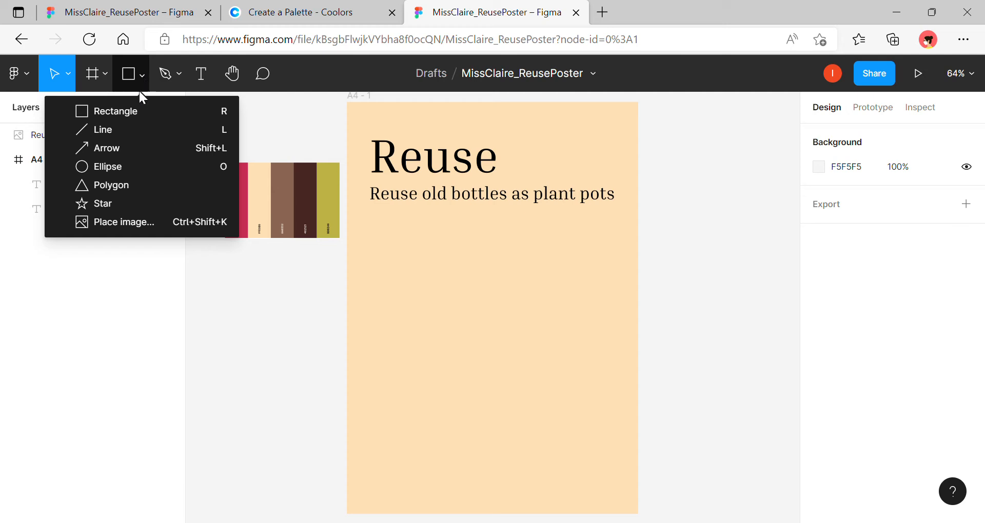
{"action": "left_click", "coordinate": [136, 111]}
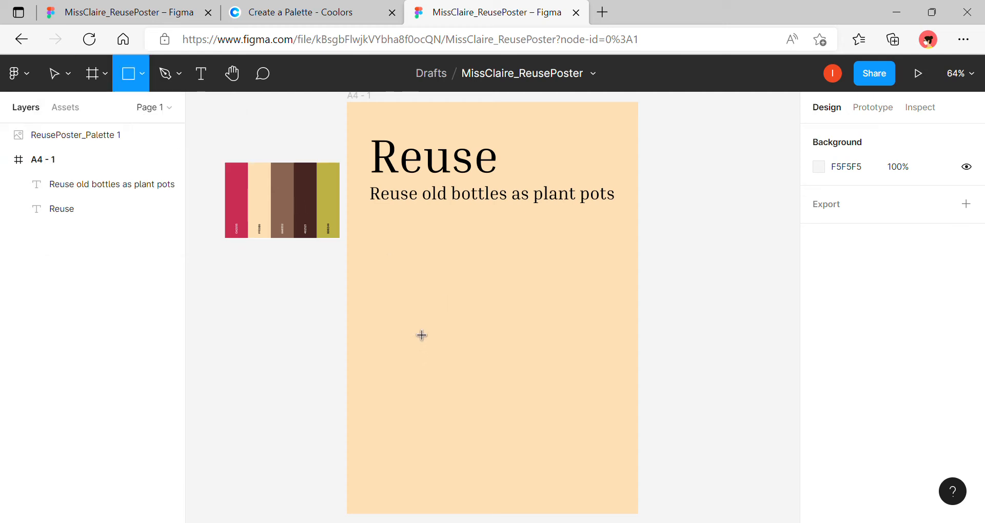
{"action": "mouse_move", "coordinate": [401, 321]}
{"action": "left_mouse_down"}
{"action": "mouse_move", "coordinate": [464, 414]}
{"action": "mouse_move", "coordinate": [478, 463]}
{"action": "mouse_move", "coordinate": [472, 478]}
{"action": "left_mouse_up"}
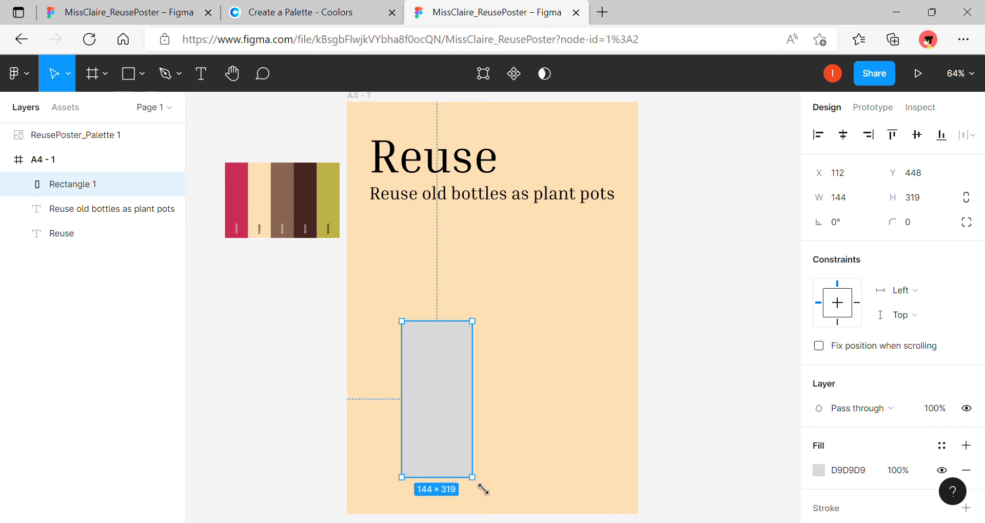
{"action": "left_click", "coordinate": [550, 374]}
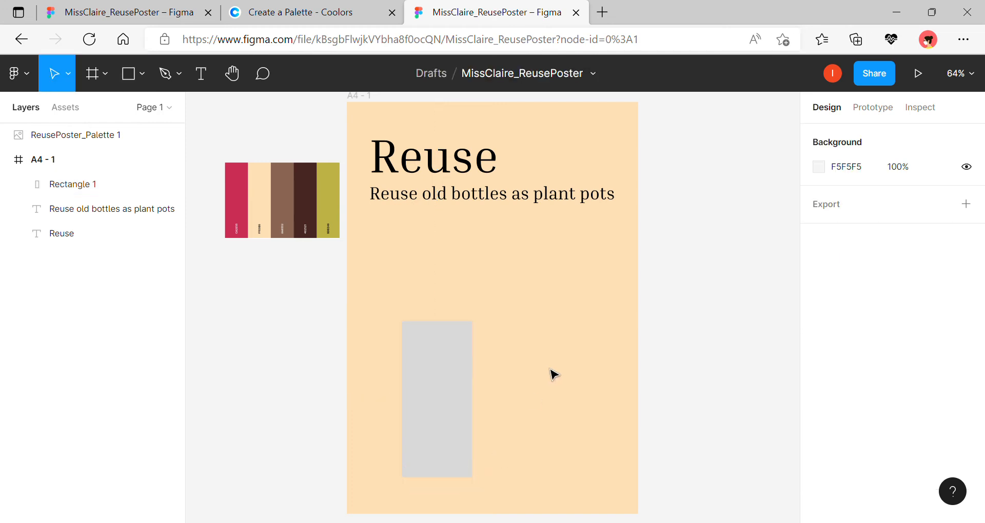
Add a triangle polygon about 165 × 183 on top of the tall rectangle, with its base matching the rectangle's width
{"action": "left_click", "coordinate": [141, 89]}
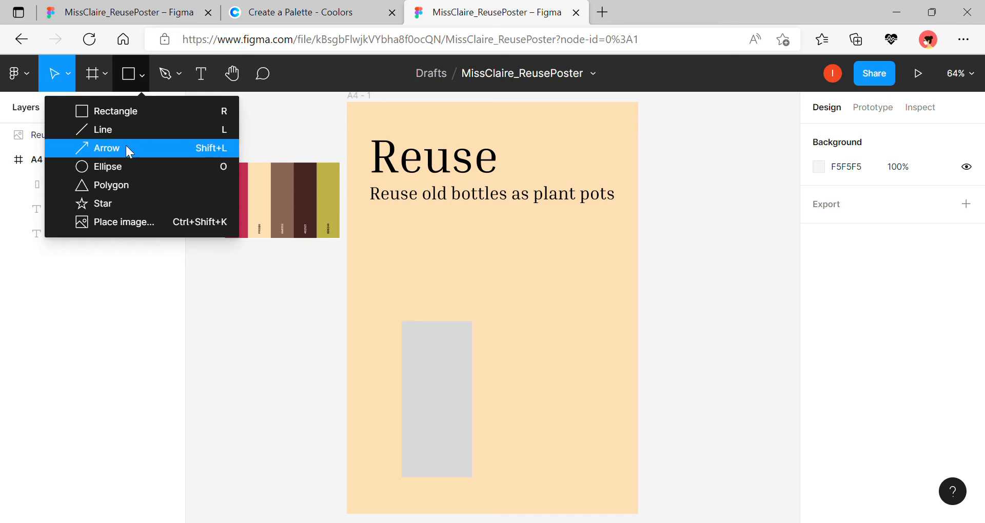
{"action": "left_click", "coordinate": [109, 184]}
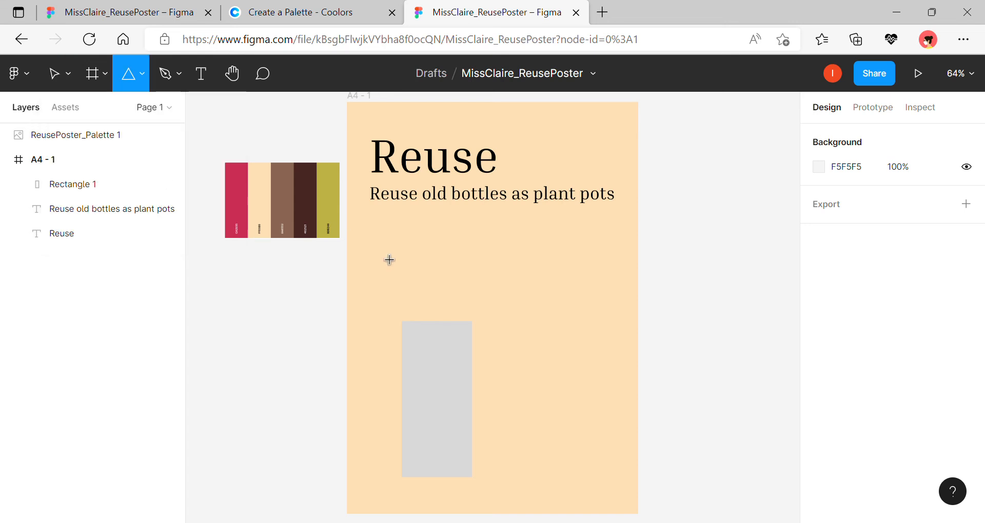
{"action": "mouse_move", "coordinate": [398, 255]}
{"action": "left_mouse_down"}
{"action": "mouse_move", "coordinate": [505, 324]}
{"action": "mouse_move", "coordinate": [476, 345]}
{"action": "left_mouse_up"}
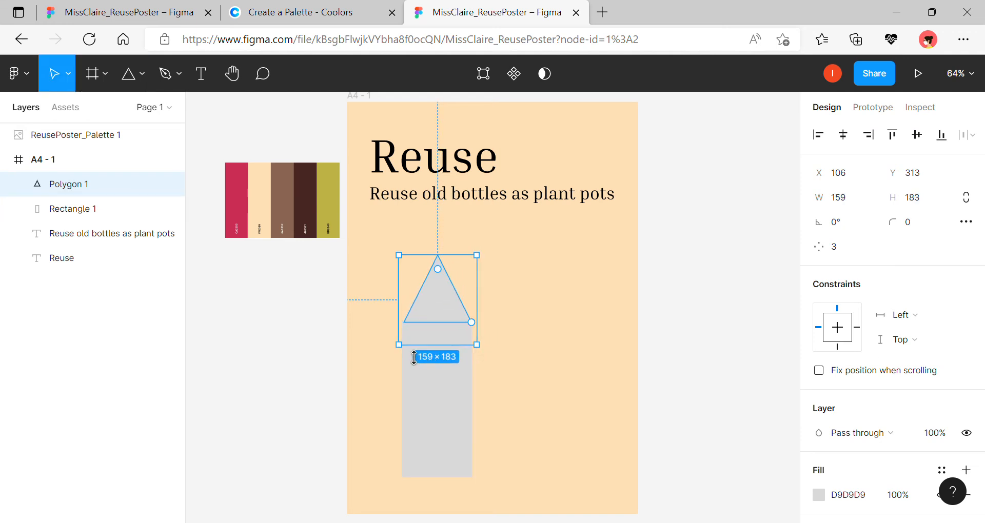
{"action": "left_click_drag", "start_coordinate": [409, 356], "coordinate": [407, 356]}
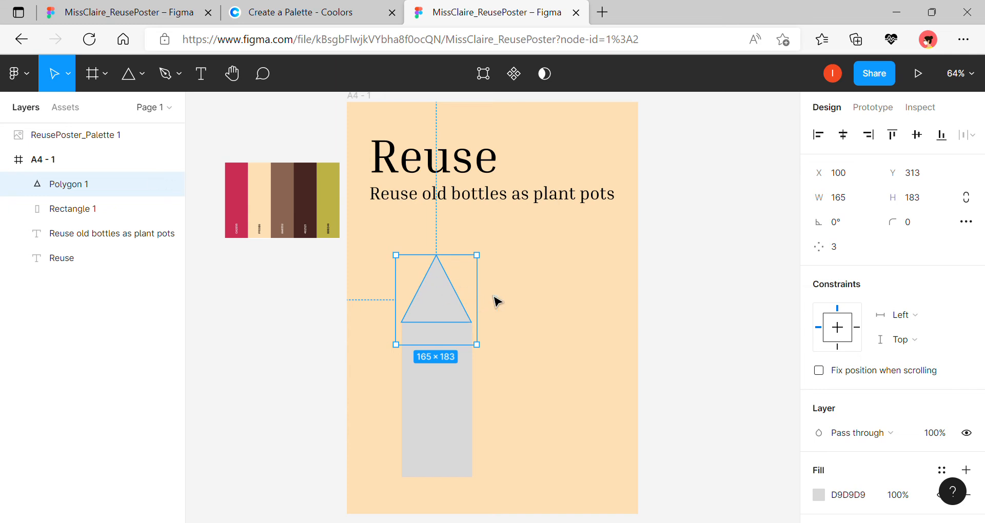
Draw a rectangle as wide as the bottle body over the triangle's tip, and select it together with the triangle
{"action": "left_click", "coordinate": [144, 73]}
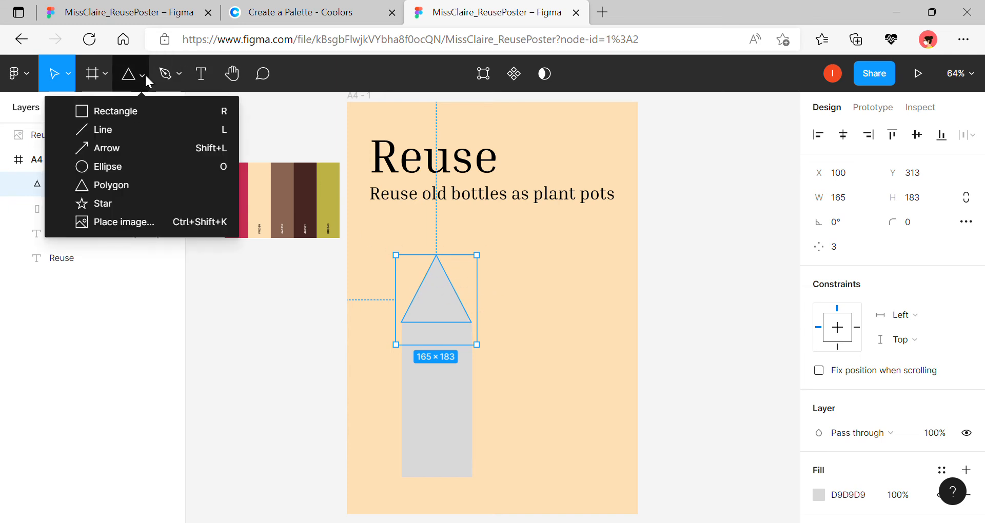
{"action": "left_click", "coordinate": [131, 108]}
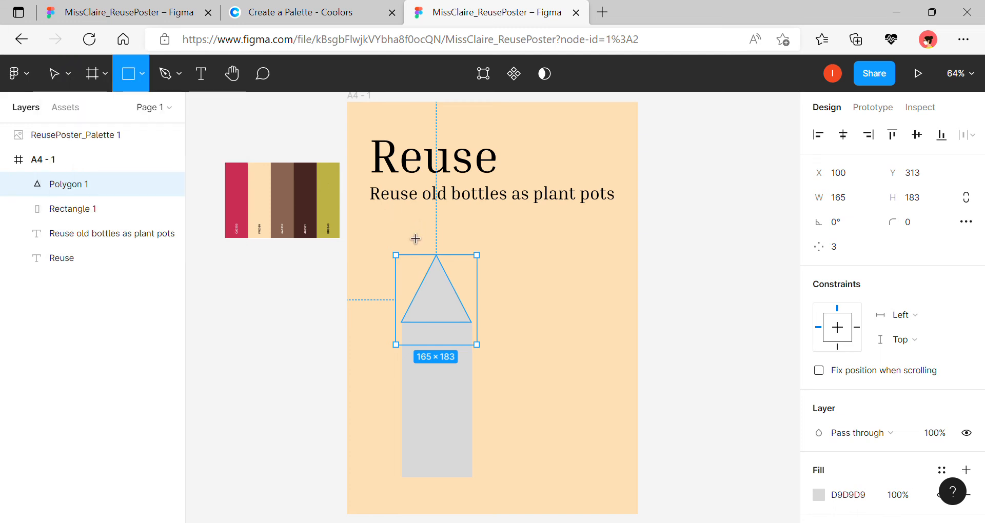
{"action": "mouse_move", "coordinate": [402, 239]}
{"action": "left_mouse_down"}
{"action": "mouse_move", "coordinate": [473, 282]}
{"action": "mouse_move", "coordinate": [484, 272]}
{"action": "mouse_move", "coordinate": [439, 294]}
{"action": "left_mouse_up"}
{"action": "left_click", "coordinate": [500, 271]}
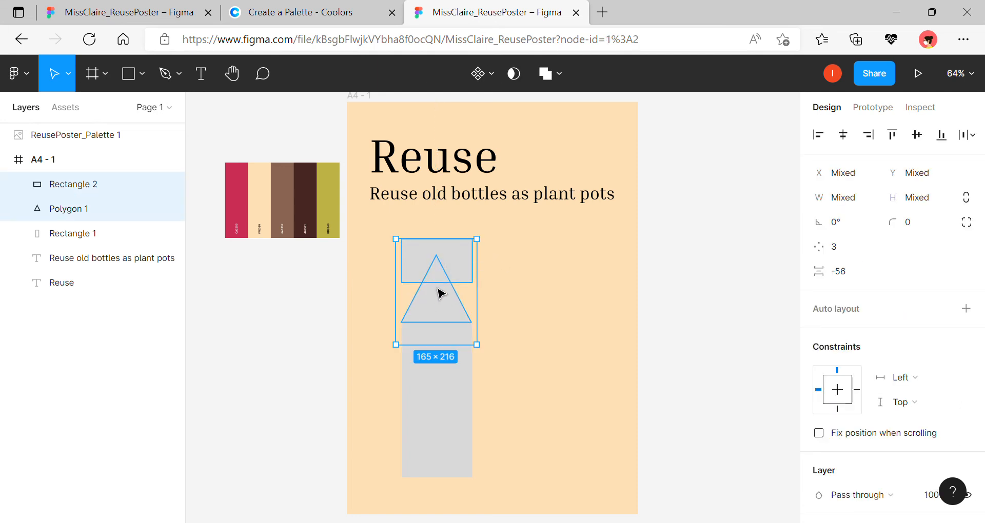
Subtract the rectangle from the triangle's tip, and widen the resulting shoulder shape to about 145 so it spans the bottle body
{"action": "left_click", "coordinate": [562, 74]}
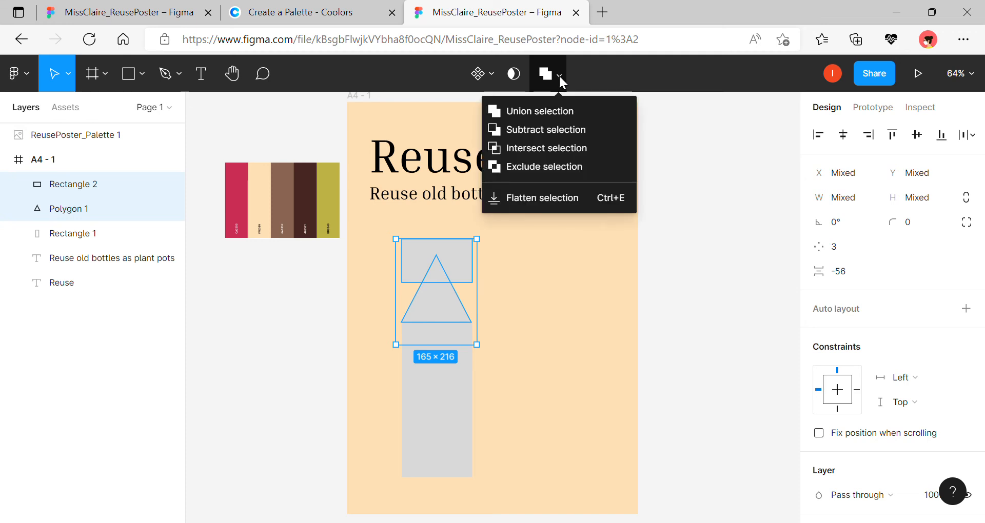
{"action": "left_click", "coordinate": [557, 132]}
{"action": "left_click", "coordinate": [540, 321]}
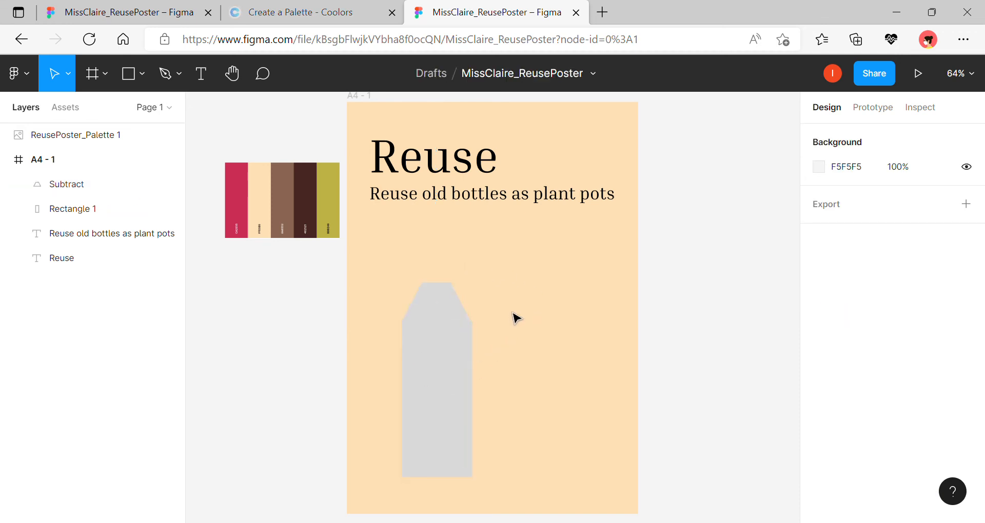
{"action": "left_click", "coordinate": [440, 314]}
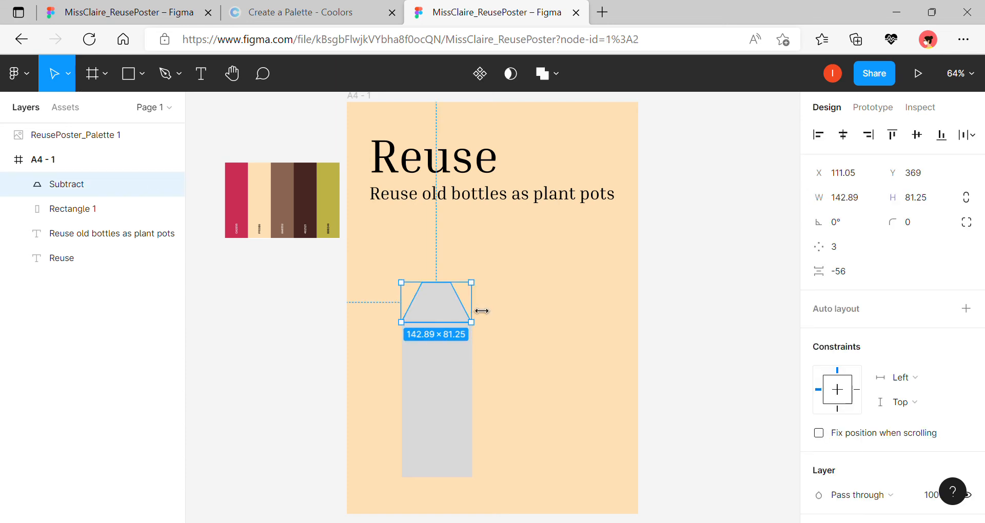
{"action": "left_click_drag", "start_coordinate": [484, 310], "coordinate": [485, 315]}
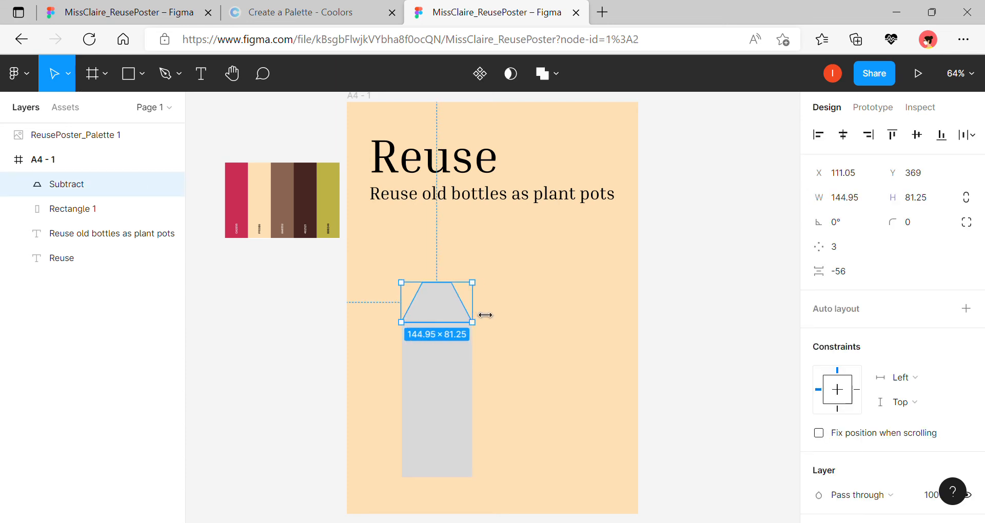
{"action": "left_click", "coordinate": [531, 319]}
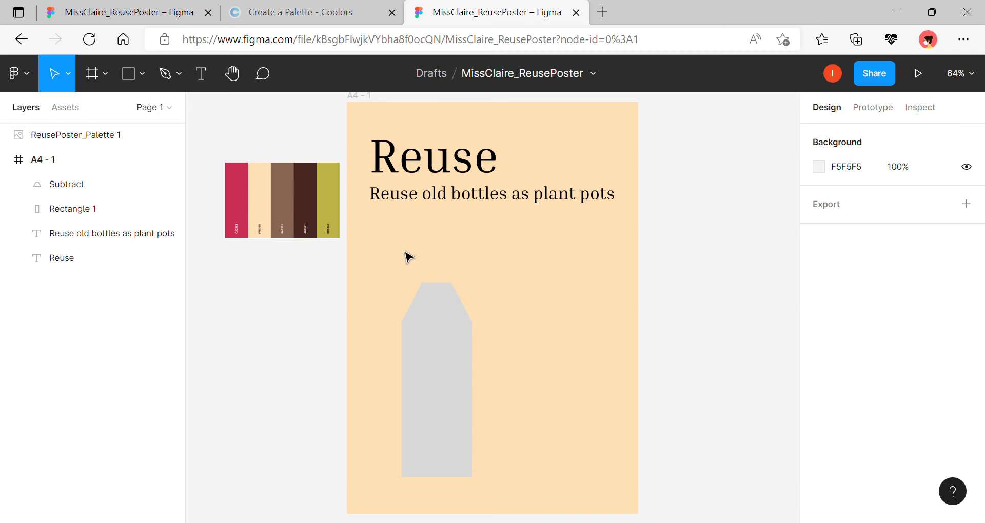
Unite the shoulder shape and the tall body rectangle into a single bottle shape
{"action": "left_click_drag", "start_coordinate": [401, 248], "coordinate": [478, 375]}
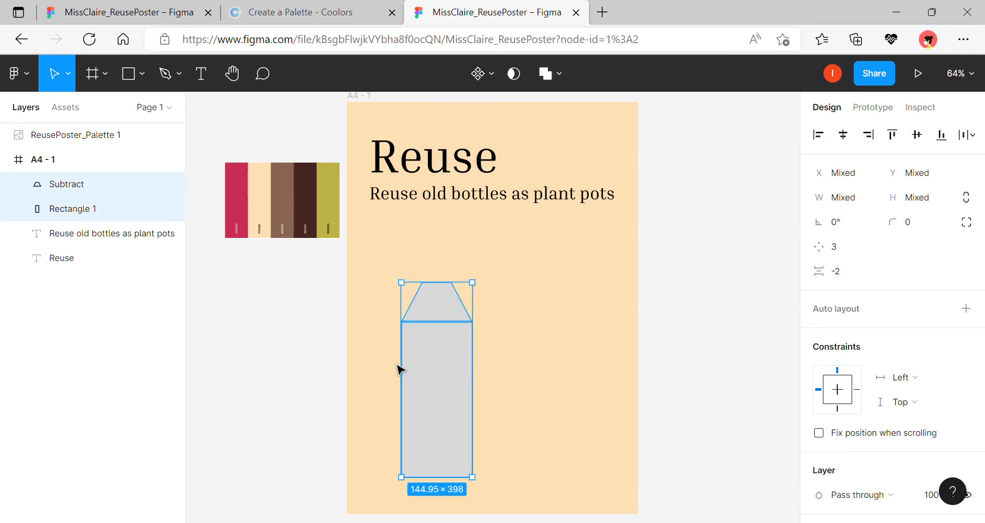
{"action": "left_click", "coordinate": [556, 73]}
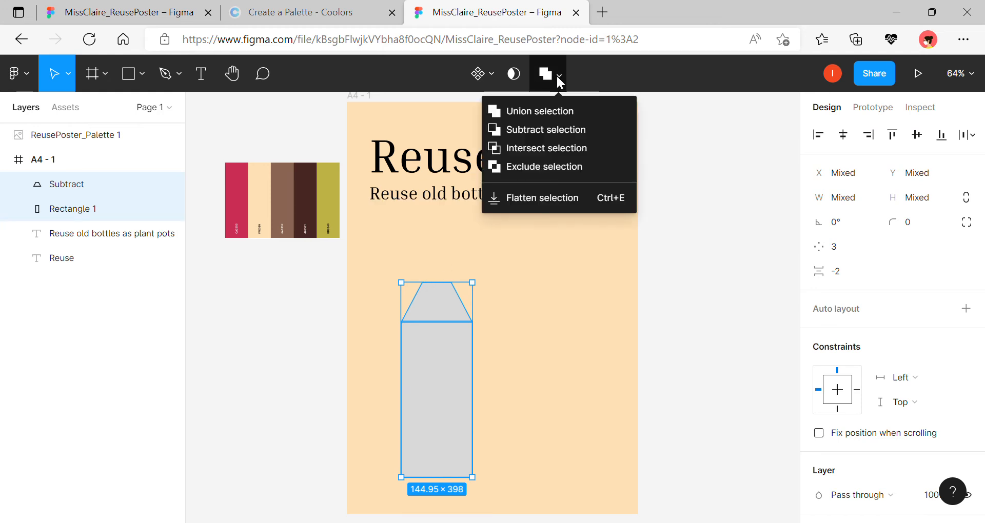
{"action": "left_click", "coordinate": [546, 110]}
{"action": "left_click", "coordinate": [554, 454]}
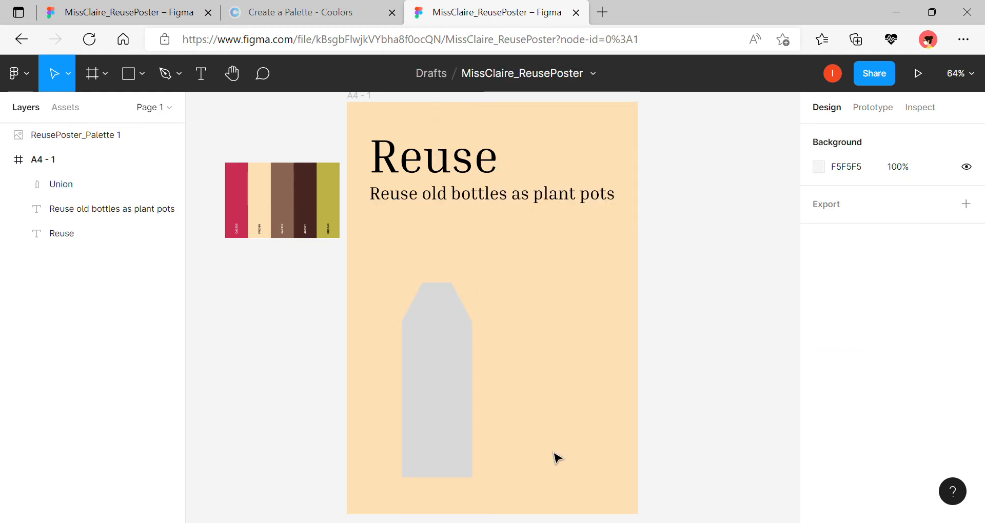
Fill the bottle shape with the palette image's brown, 8A6552
{"action": "left_click", "coordinate": [451, 409]}
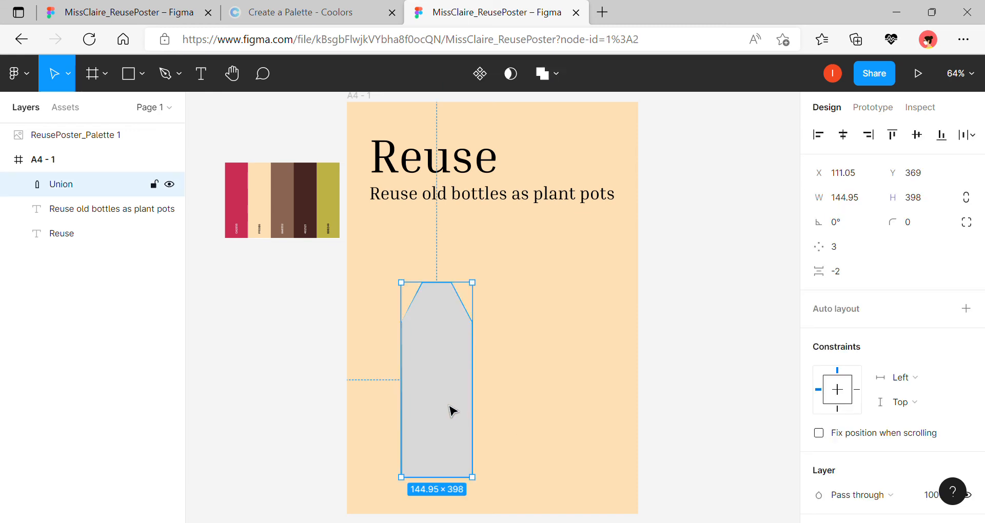
{"action": "scroll", "coordinate": [831, 445], "scroll_direction": "down", "scroll_amount": 3}
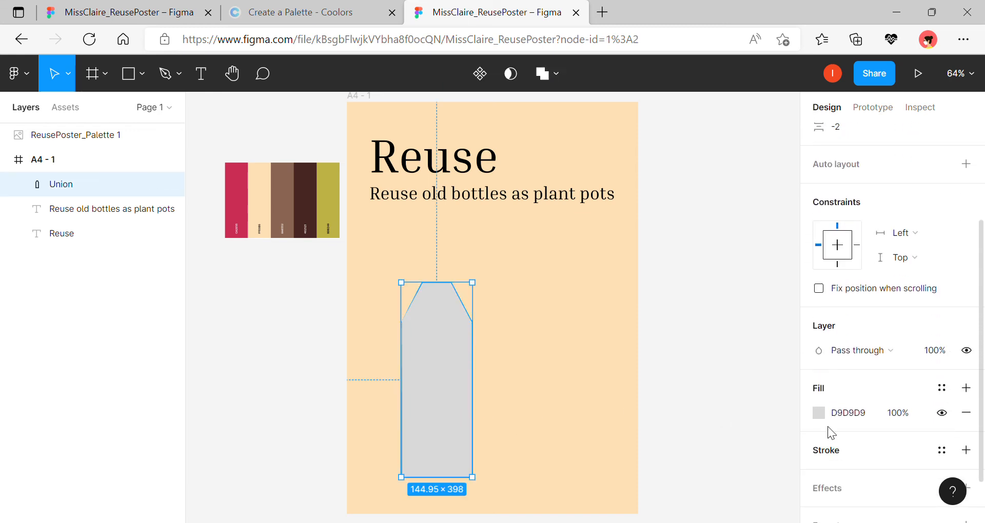
{"action": "left_click", "coordinate": [822, 407]}
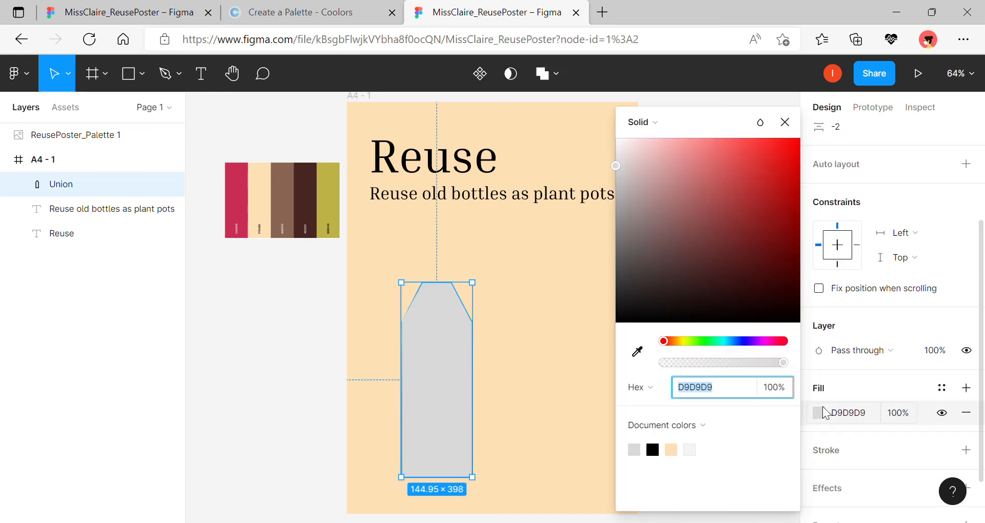
{"action": "left_click", "coordinate": [637, 351]}
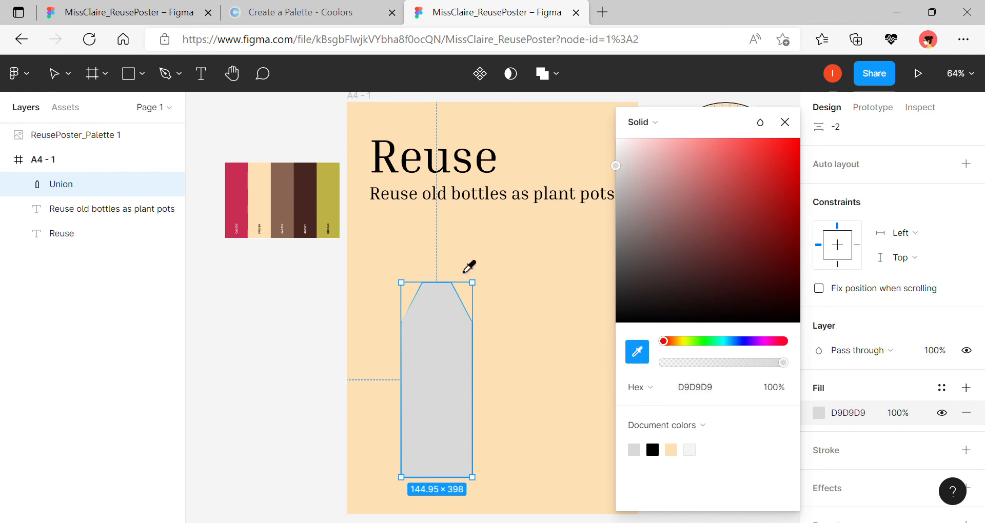
{"action": "left_click", "coordinate": [286, 204]}
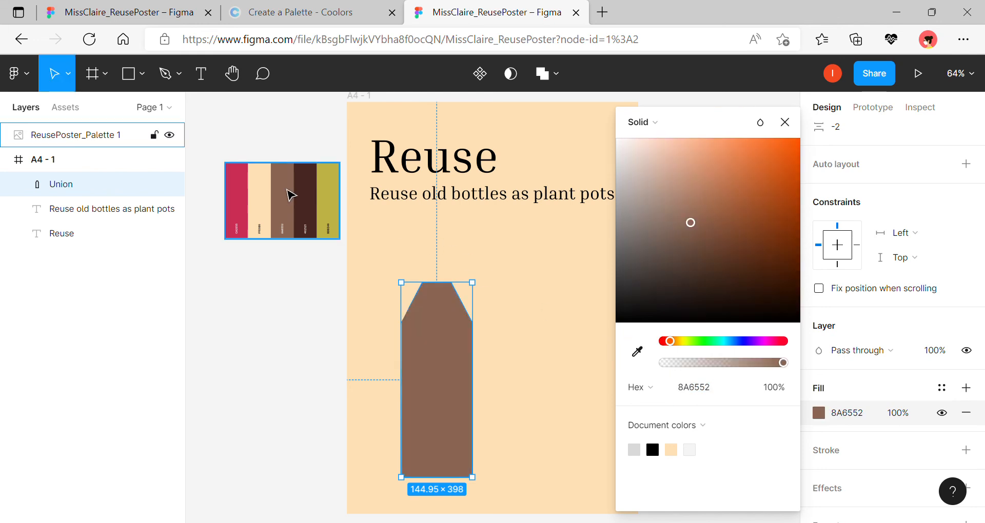
{"action": "left_click", "coordinate": [561, 321]}
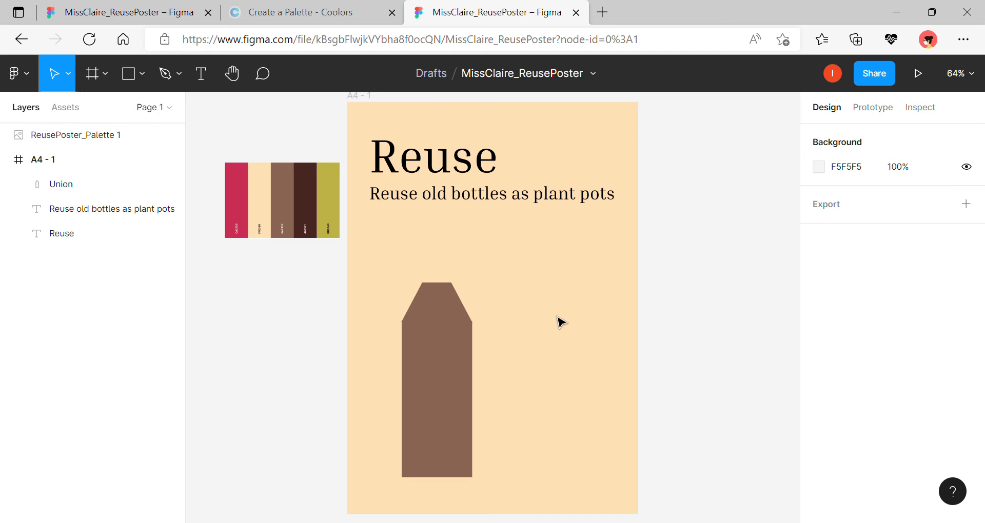
Draw a label rectangle about 144 × 106 across the full width of the bottle's middle
{"action": "left_click", "coordinate": [145, 80]}
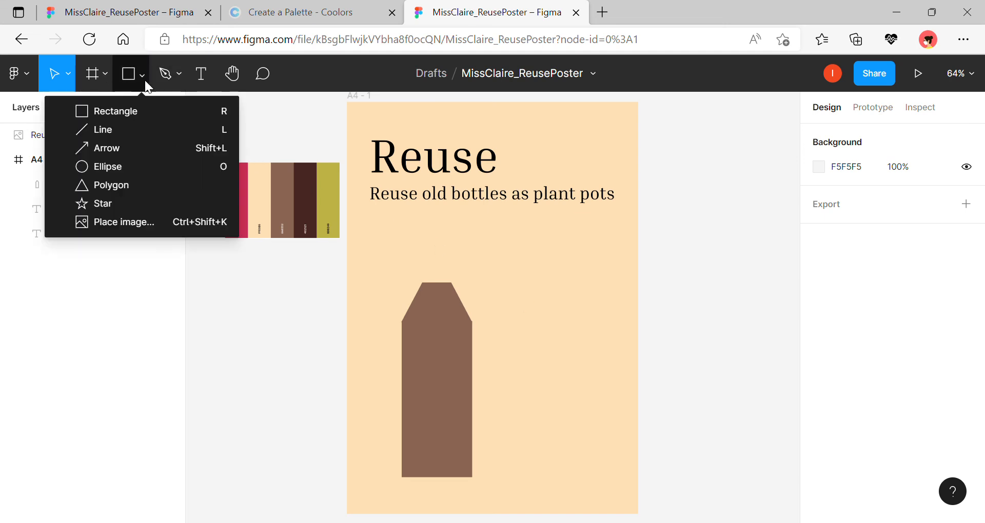
{"action": "left_click", "coordinate": [139, 112]}
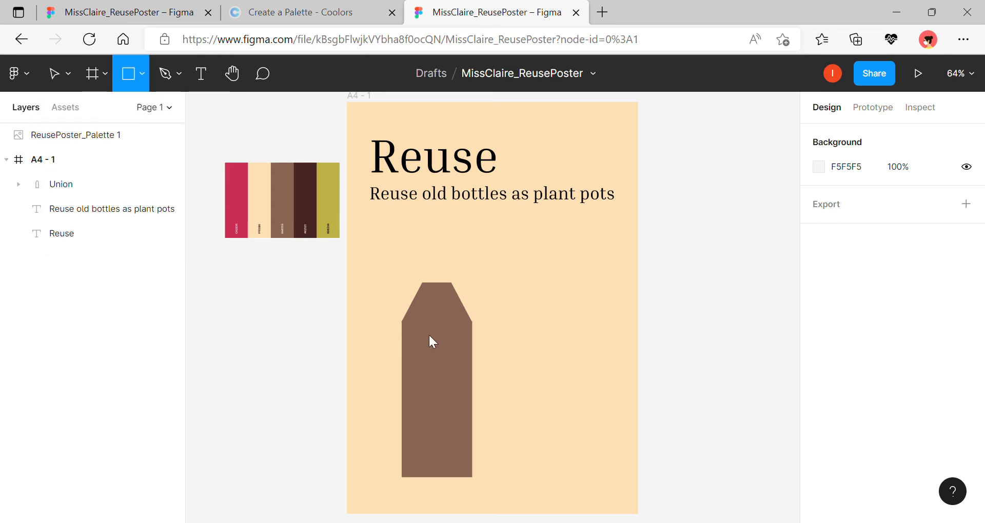
{"action": "mouse_move", "coordinate": [402, 355]}
{"action": "left_mouse_down"}
{"action": "mouse_move", "coordinate": [509, 429]}
{"action": "mouse_move", "coordinate": [469, 395]}
{"action": "mouse_move", "coordinate": [484, 418]}
{"action": "left_mouse_up"}
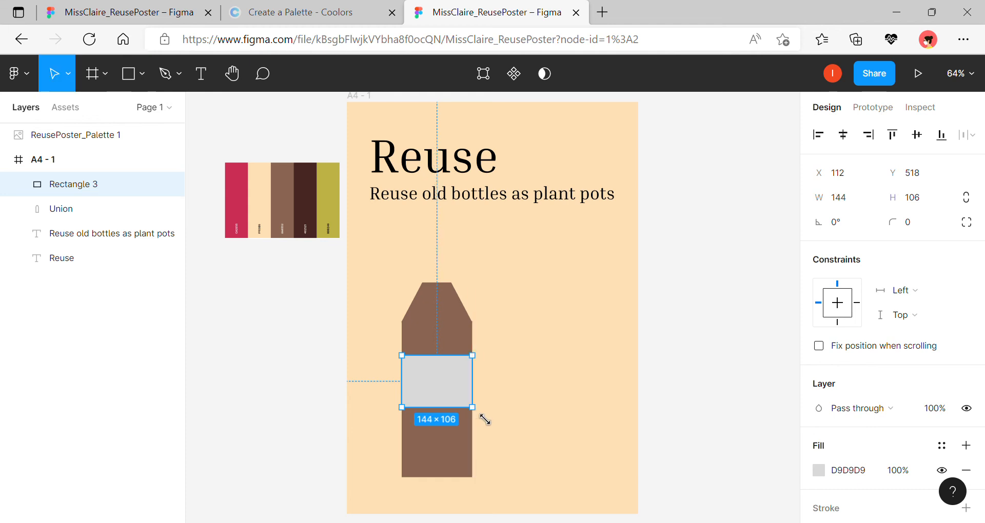
Fill the label rectangle with the palette image's crimson, CA2E55
{"action": "scroll", "coordinate": [905, 387], "scroll_direction": "down", "scroll_amount": 3}
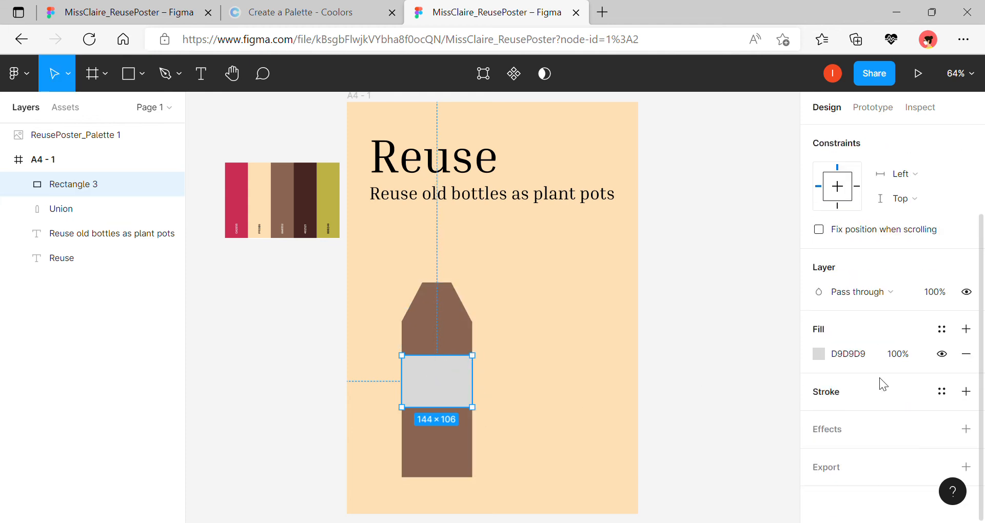
{"action": "left_click", "coordinate": [819, 353]}
{"action": "left_click", "coordinate": [637, 352]}
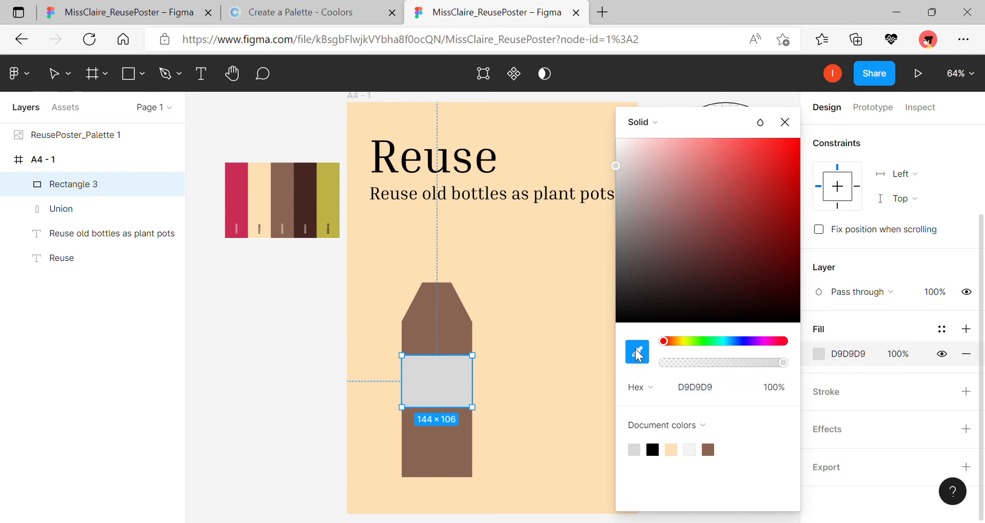
{"action": "left_click", "coordinate": [242, 213]}
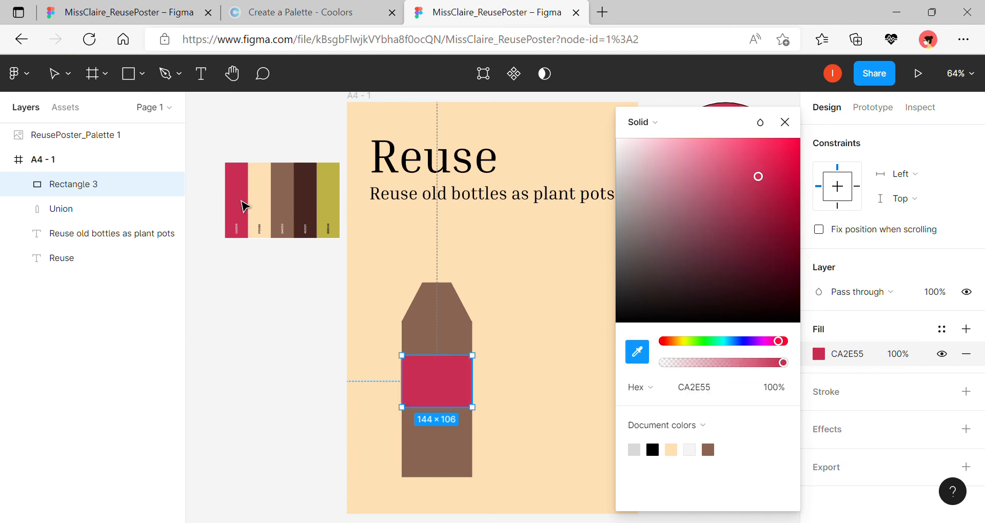
{"action": "left_click", "coordinate": [551, 323]}
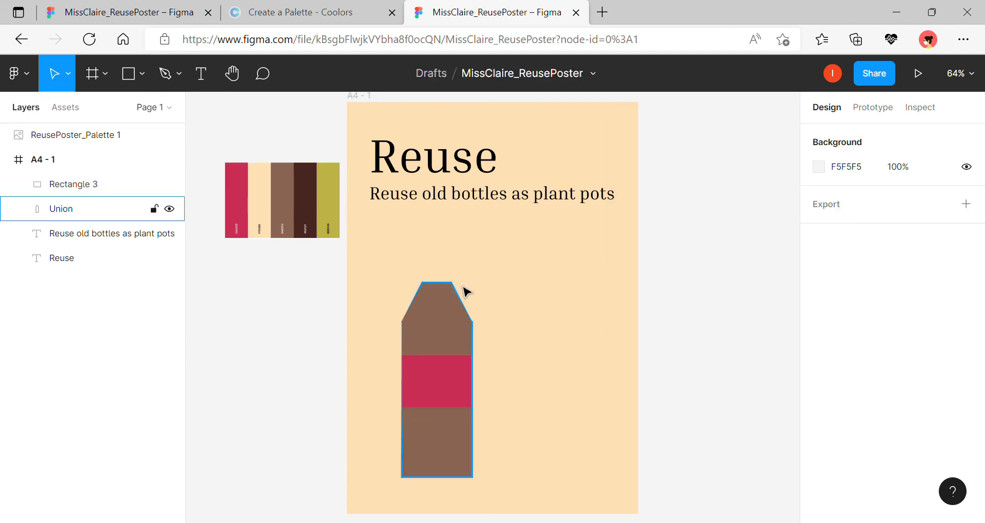
Draw a cap rectangle about 83 × 35 over the bottle's neck
{"action": "left_click", "coordinate": [141, 74]}
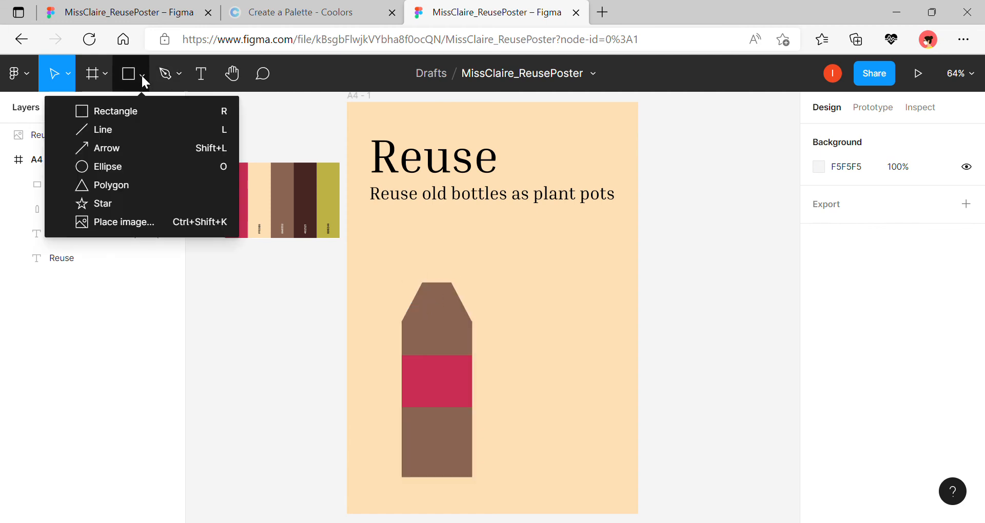
{"action": "left_click", "coordinate": [125, 109]}
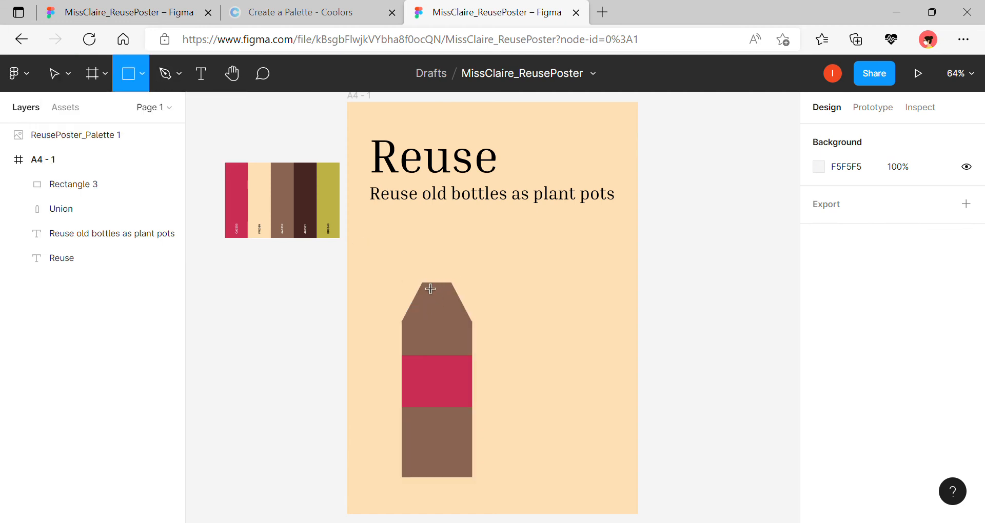
{"action": "mouse_move", "coordinate": [419, 275]}
{"action": "left_mouse_down"}
{"action": "mouse_move", "coordinate": [460, 293]}
{"action": "mouse_move", "coordinate": [451, 281]}
{"action": "mouse_move", "coordinate": [453, 297]}
{"action": "left_mouse_up"}
Fill the cap rectangle with the palette image's crimson, CA2E55
{"action": "scroll", "coordinate": [823, 420], "scroll_direction": "down", "scroll_amount": 2}
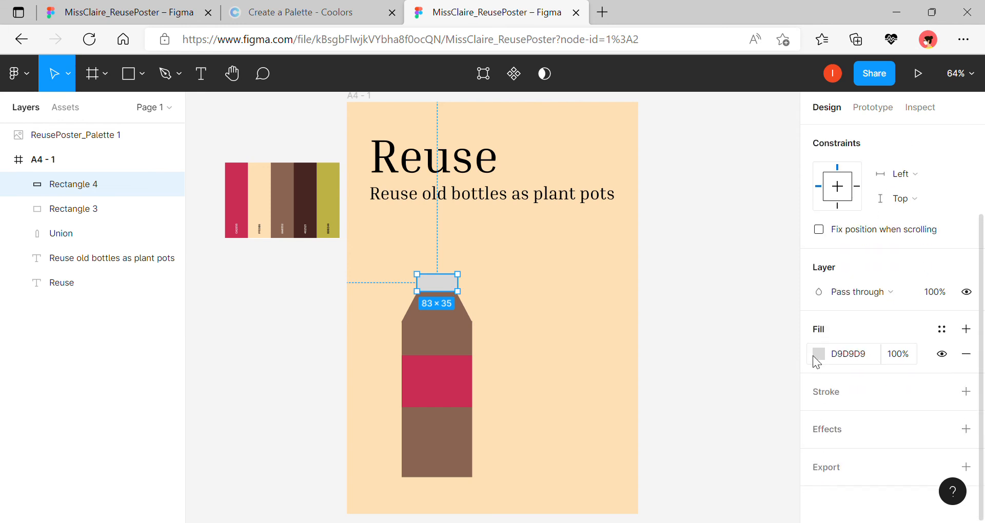
{"action": "left_click", "coordinate": [815, 354]}
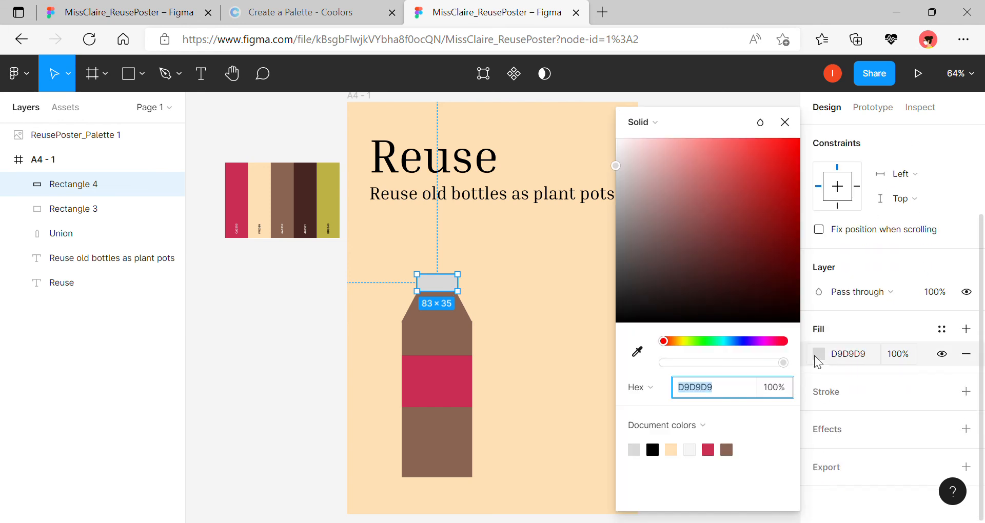
{"action": "left_click", "coordinate": [637, 353]}
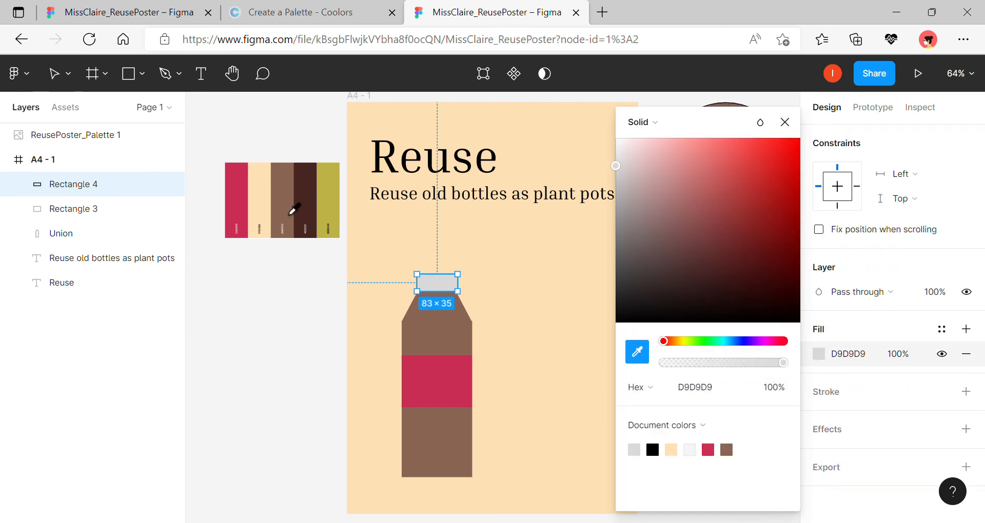
{"action": "left_click", "coordinate": [241, 218]}
{"action": "left_click", "coordinate": [564, 336]}
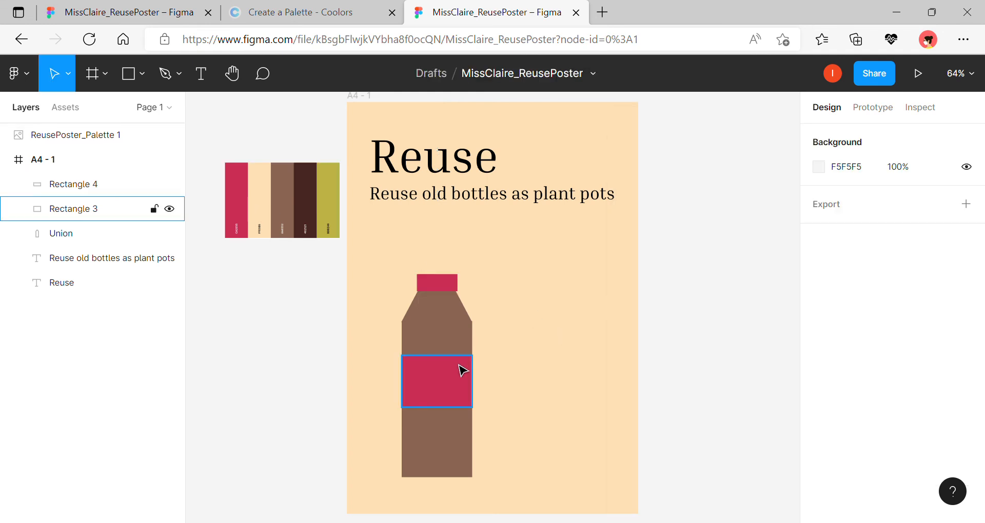
Move the crimson label up the bottle so its top edge sits where the sloped shoulders begin
{"action": "left_click", "coordinate": [461, 364]}
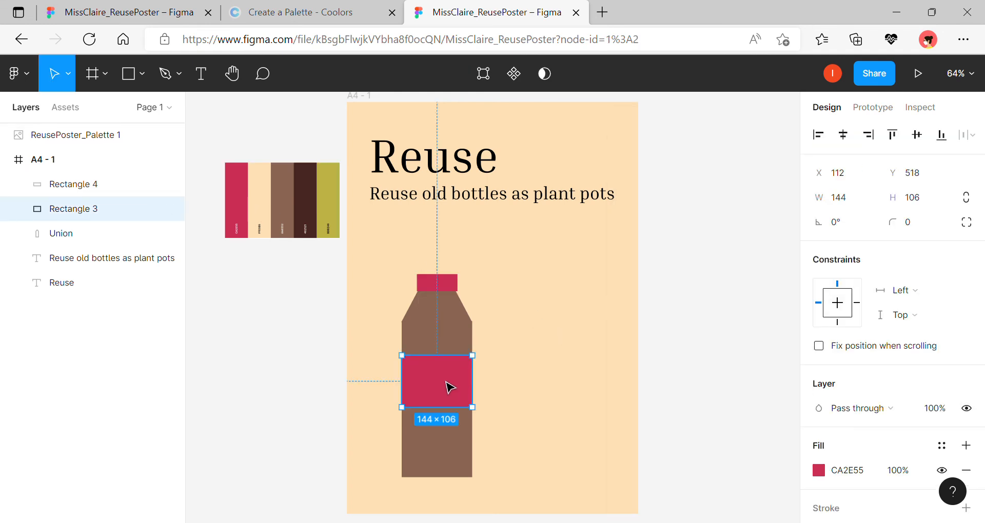
{"action": "left_click_drag", "start_coordinate": [446, 382], "coordinate": [451, 356]}
{"action": "left_click", "coordinate": [533, 371]}
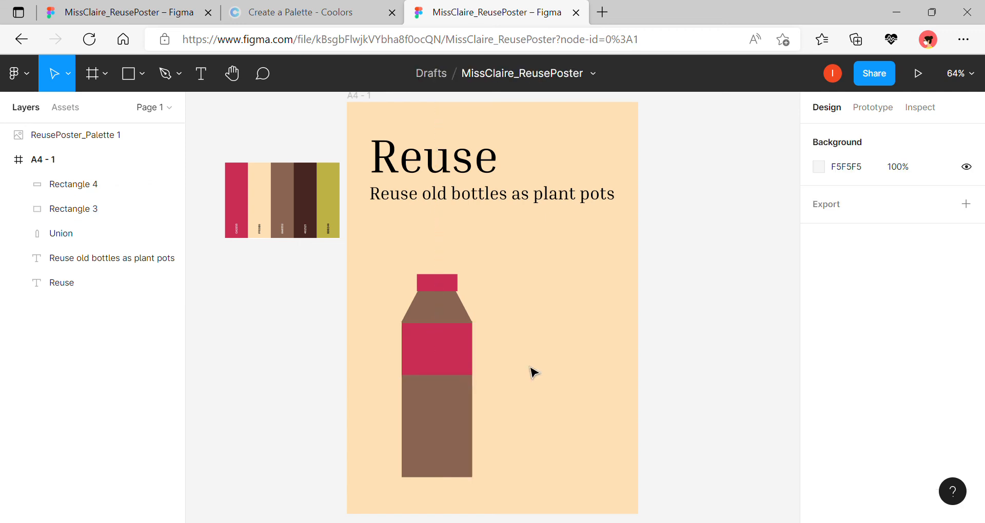
Move the whole bottle slightly up and left, and place a pasted copy at the same height in the poster's right half
{"action": "left_click_drag", "start_coordinate": [383, 244], "coordinate": [504, 493]}
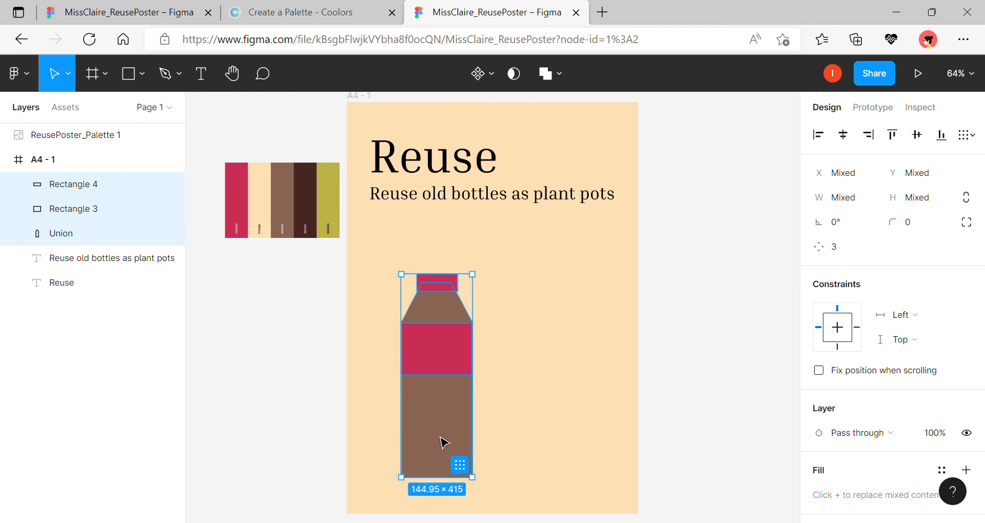
{"action": "left_click_drag", "start_coordinate": [444, 439], "coordinate": [425, 422]}
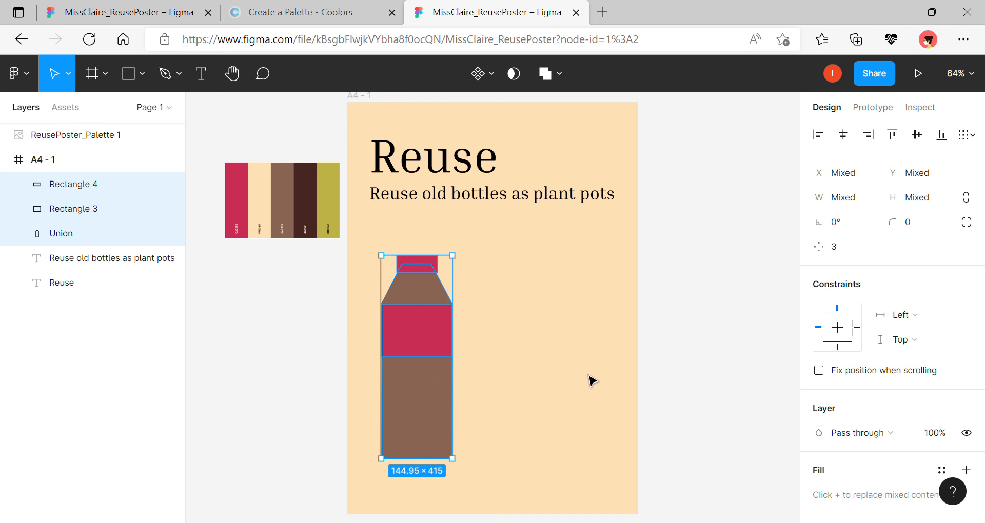
{"action": "key", "text": "ctrl+v"}
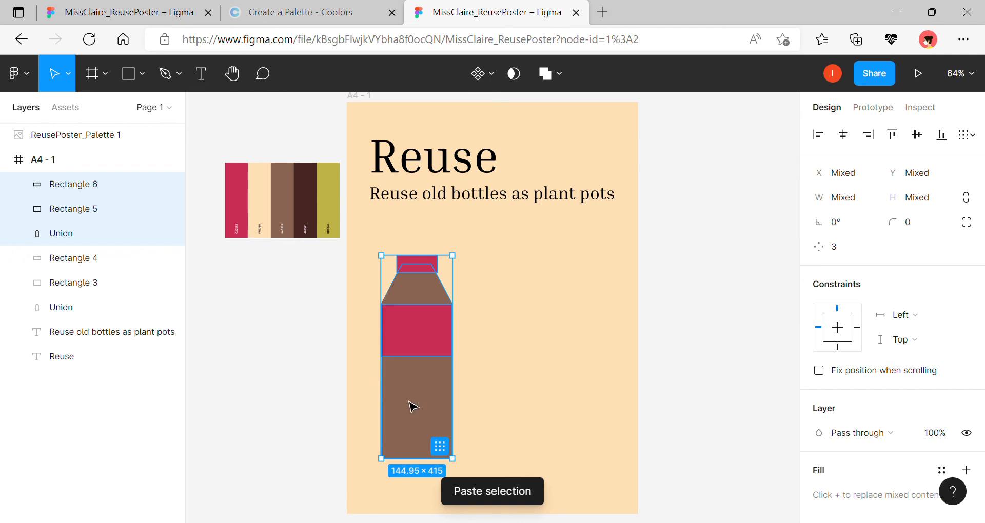
{"action": "left_click_drag", "start_coordinate": [409, 407], "coordinate": [560, 409]}
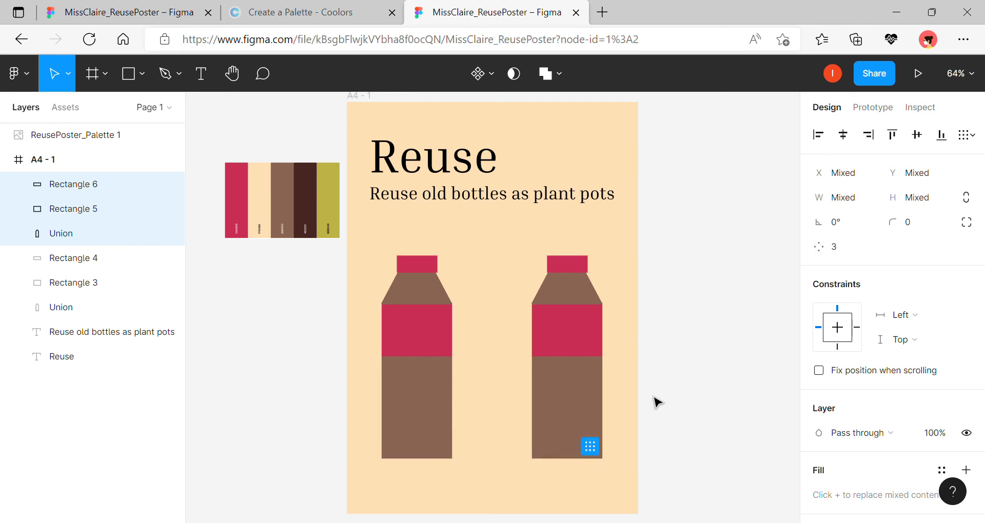
{"action": "left_click", "coordinate": [619, 356]}
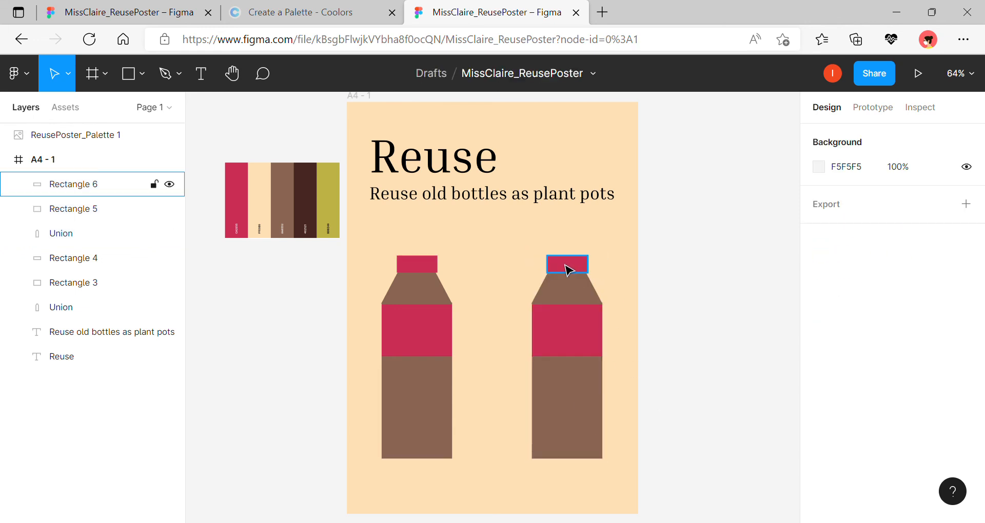
Delete the crimson cap from the right-hand bottle
{"action": "left_click", "coordinate": [565, 265]}
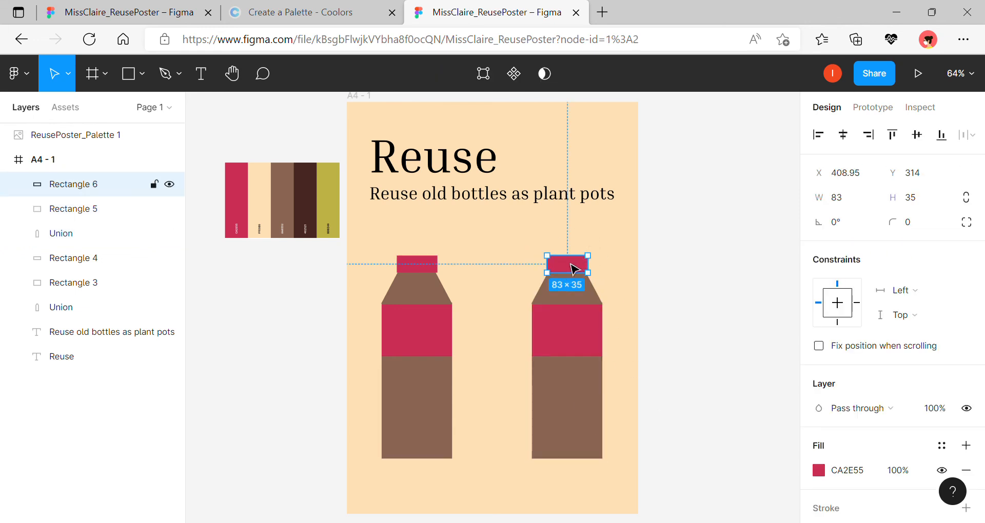
{"action": "key", "text": "Delete"}
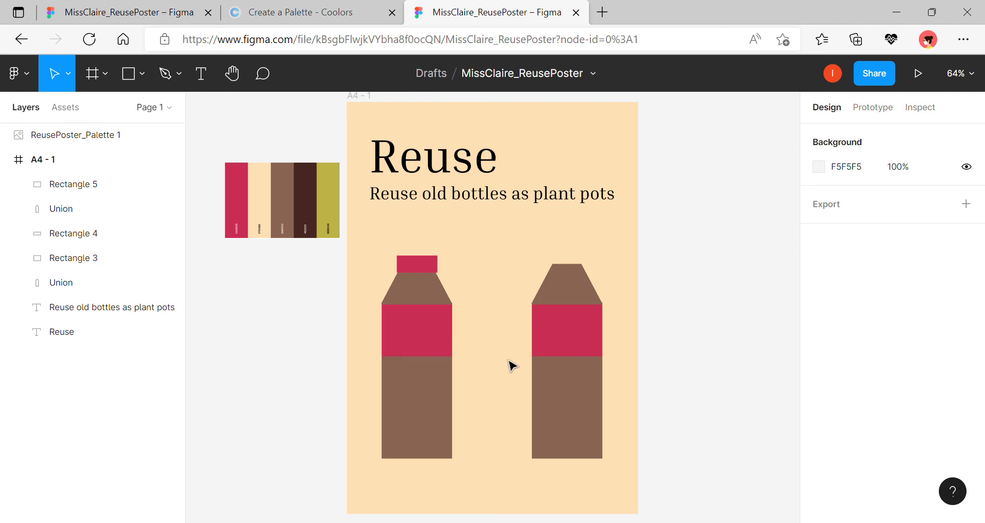
Draw a rectangle about 108 × 56 between the two bottles and a triangle about 120 × 91 just above it
{"action": "left_click", "coordinate": [138, 73]}
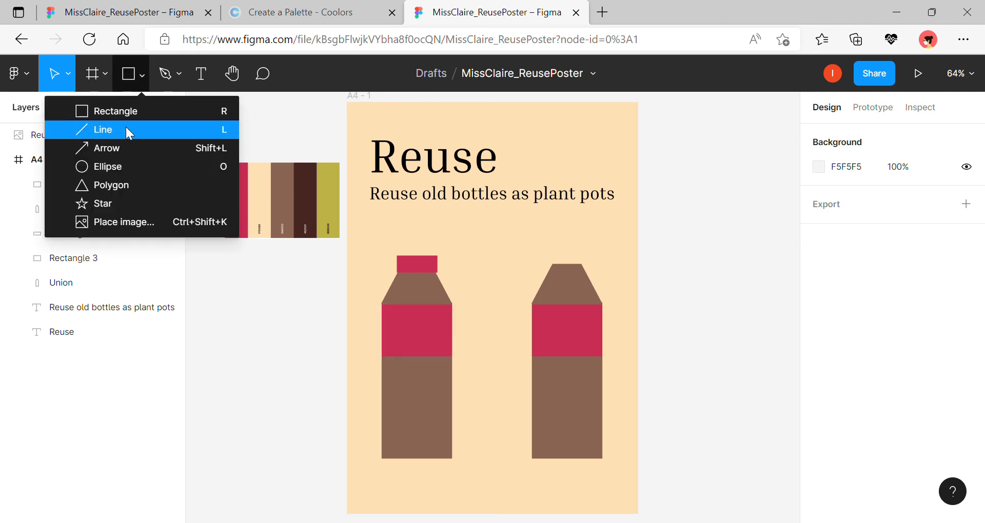
{"action": "left_click", "coordinate": [126, 113]}
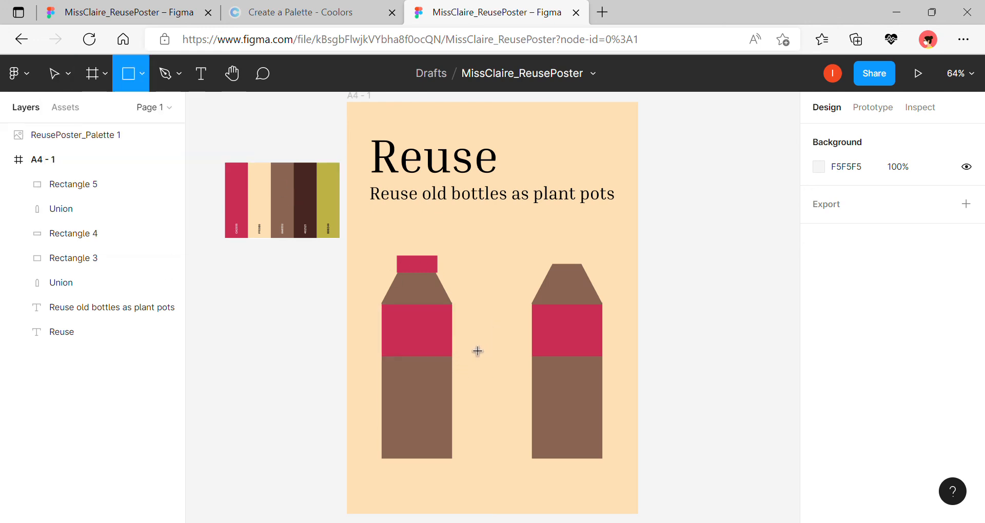
{"action": "mouse_move", "coordinate": [466, 339]}
{"action": "left_mouse_down"}
{"action": "mouse_move", "coordinate": [520, 383]}
{"action": "mouse_move", "coordinate": [519, 366]}
{"action": "mouse_move", "coordinate": [497, 376]}
{"action": "left_mouse_up"}
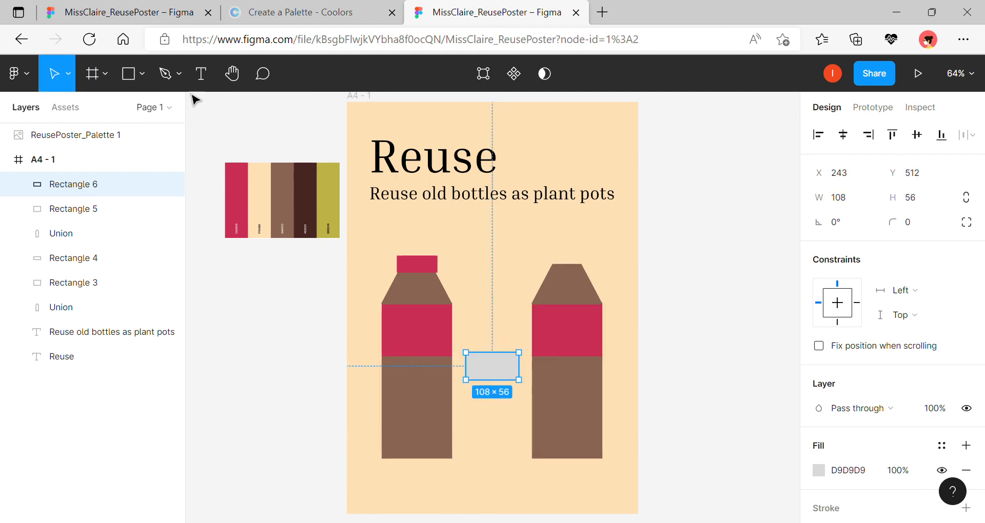
{"action": "left_click", "coordinate": [143, 70]}
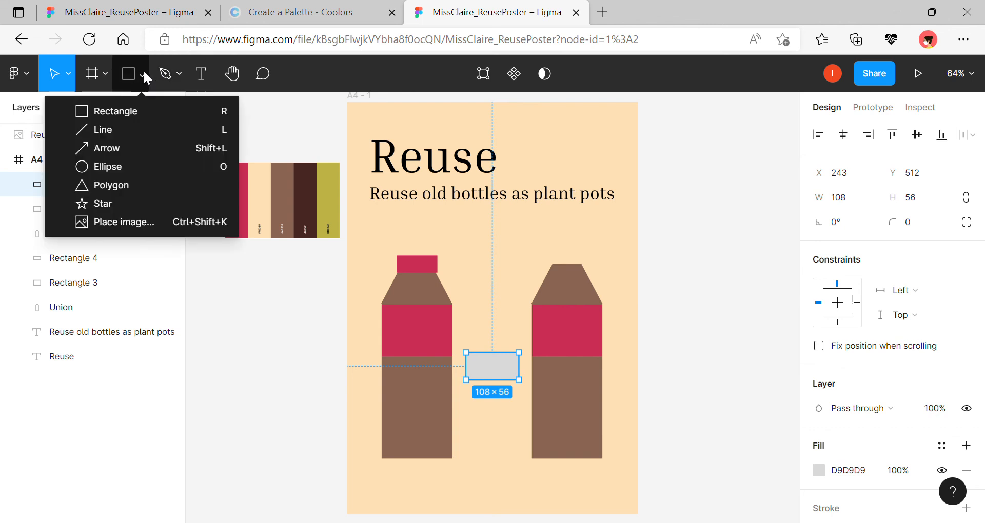
{"action": "left_click", "coordinate": [141, 187]}
{"action": "left_click_drag", "start_coordinate": [478, 270], "coordinate": [499, 322]}
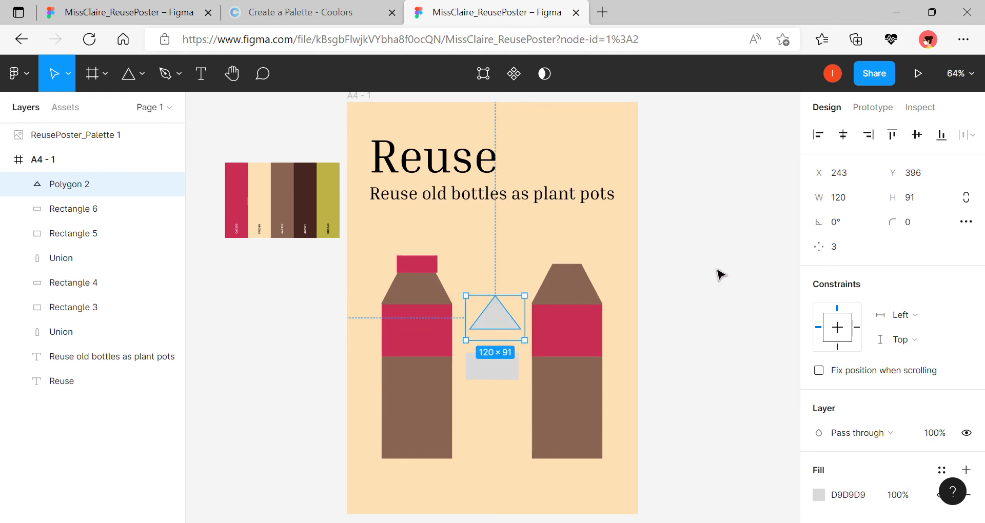
Rotate the triangle 90° and flip it horizontally, placing it over the grey rectangle's right end as an arrowhead
{"action": "left_click", "coordinate": [838, 233]}
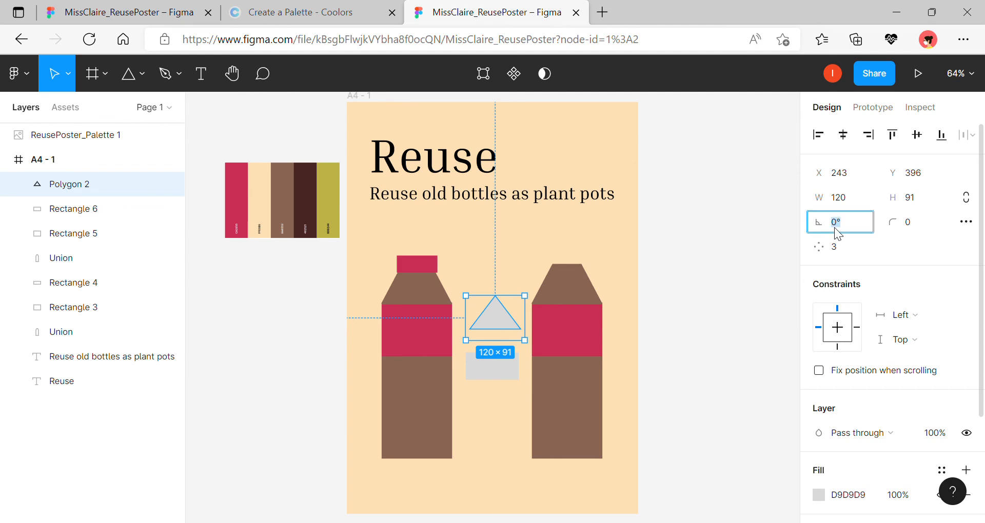
{"action": "key", "text": "Return"}
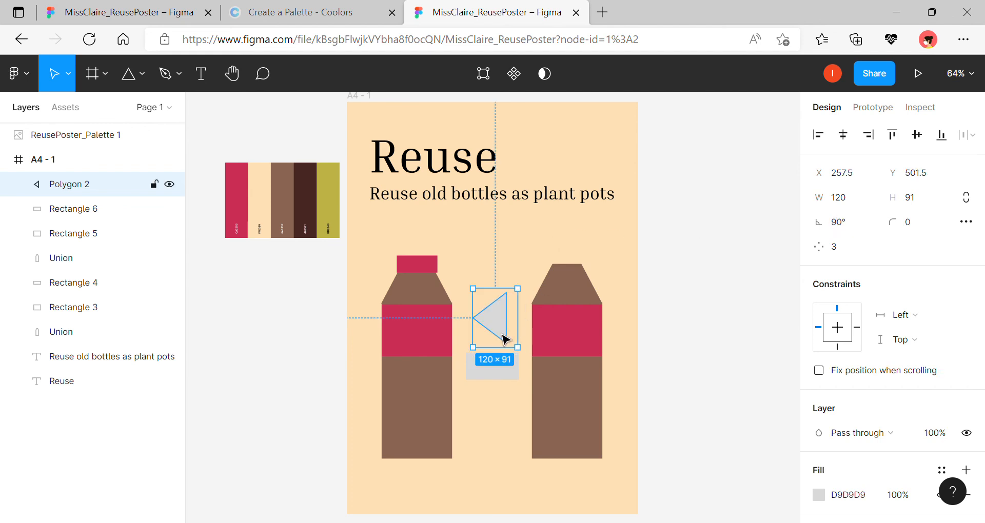
{"action": "right_click", "coordinate": [498, 327]}
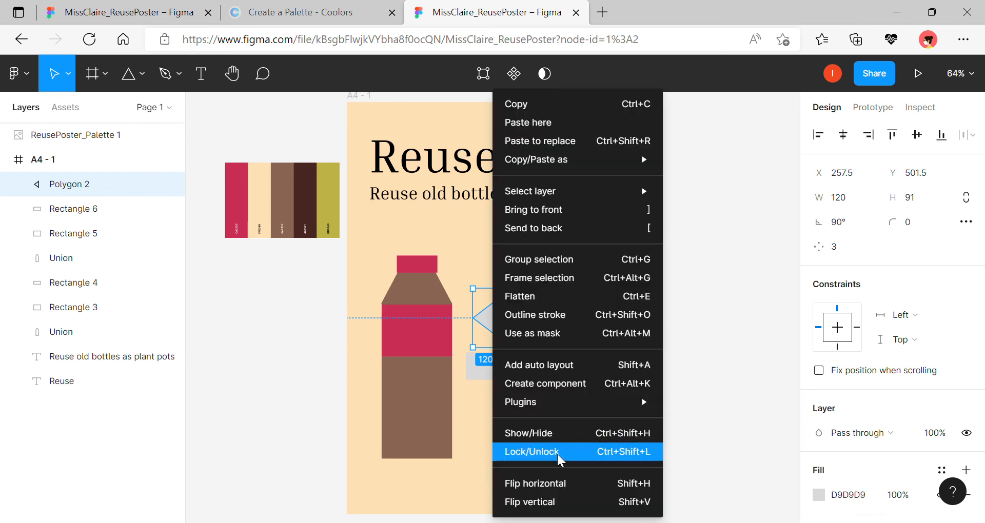
{"action": "left_click", "coordinate": [552, 484]}
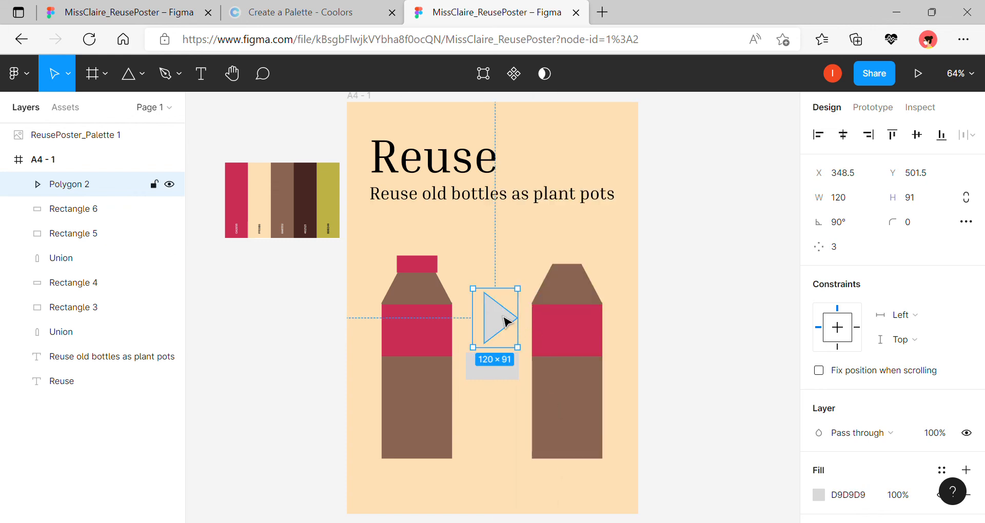
{"action": "left_click_drag", "start_coordinate": [512, 325], "coordinate": [528, 371]}
{"action": "left_click", "coordinate": [508, 435]}
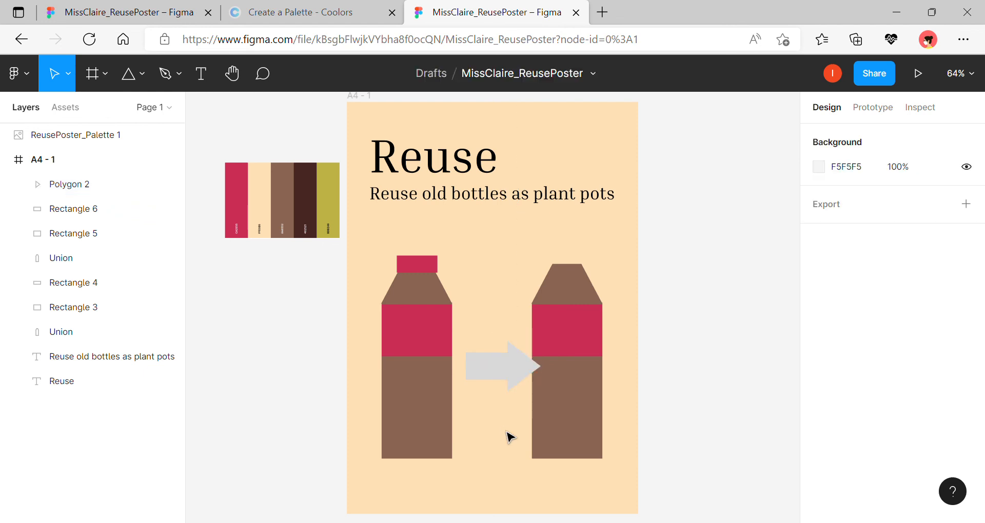
Combine the arrowhead triangle and the grey rectangle into a single arrow with a Union
{"action": "left_click", "coordinate": [524, 365]}
{"action": "left_click", "coordinate": [516, 369], "text": "shift"}
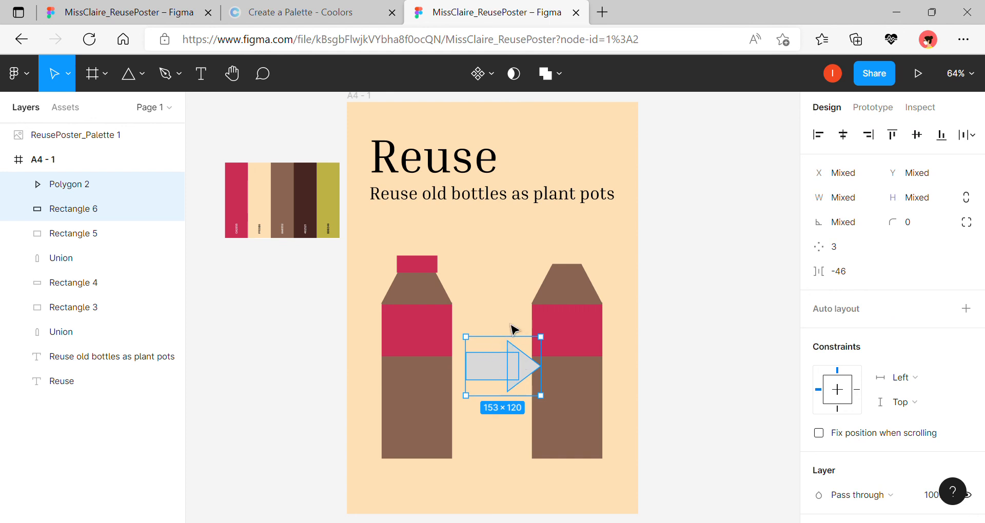
{"action": "left_click", "coordinate": [558, 75]}
{"action": "left_click", "coordinate": [562, 116]}
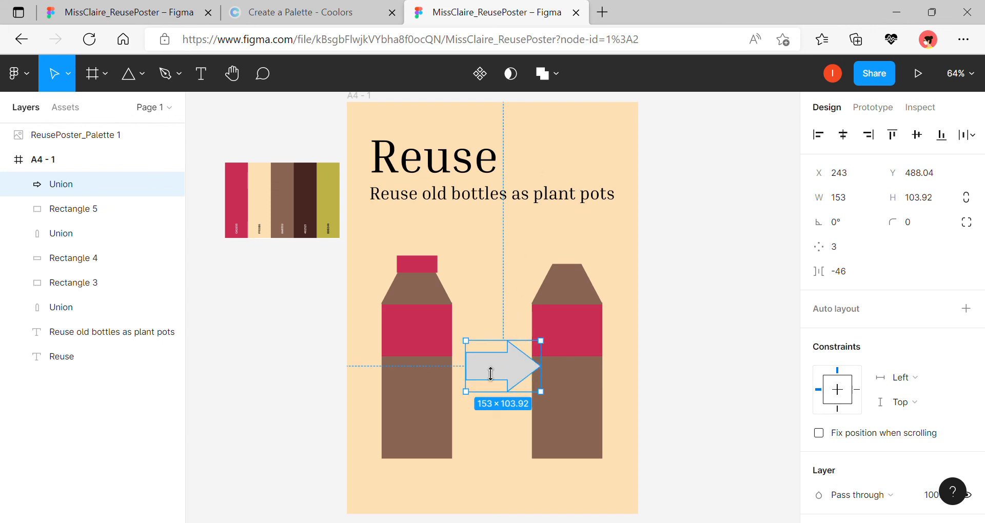
Try the palette image's olive, BDB246, on the arrow and settle on the palette's dark brown as its fill
{"action": "scroll", "coordinate": [882, 333], "scroll_direction": "down", "scroll_amount": 3}
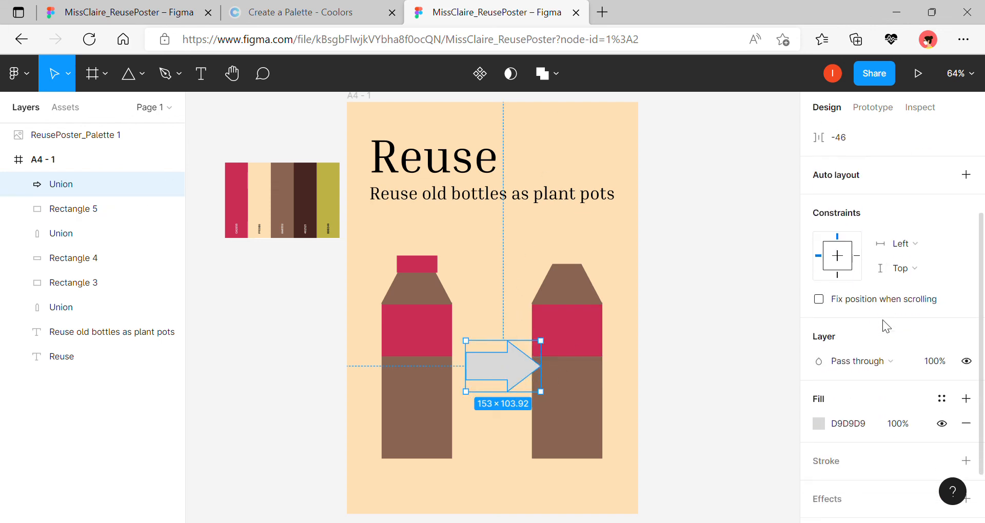
{"action": "left_click", "coordinate": [818, 424]}
{"action": "left_click", "coordinate": [638, 352]}
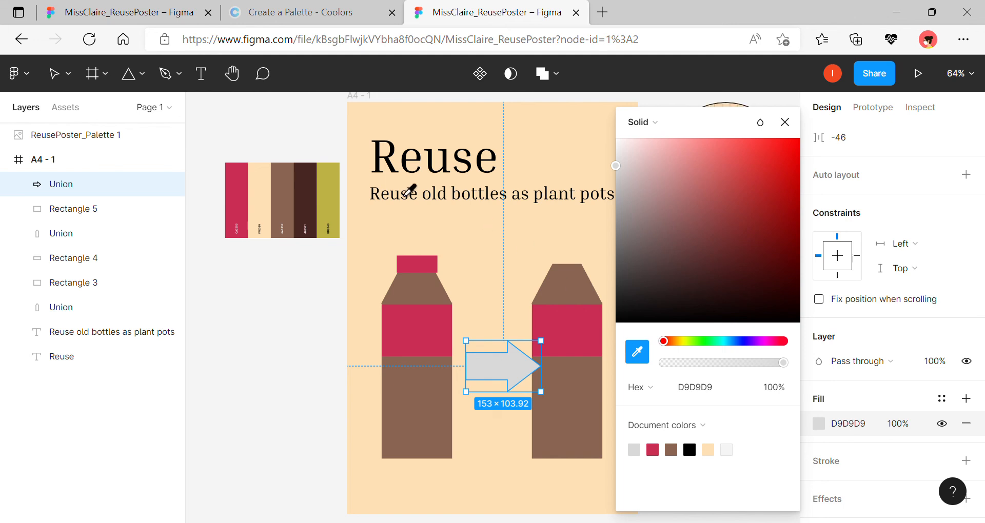
{"action": "left_click", "coordinate": [333, 194]}
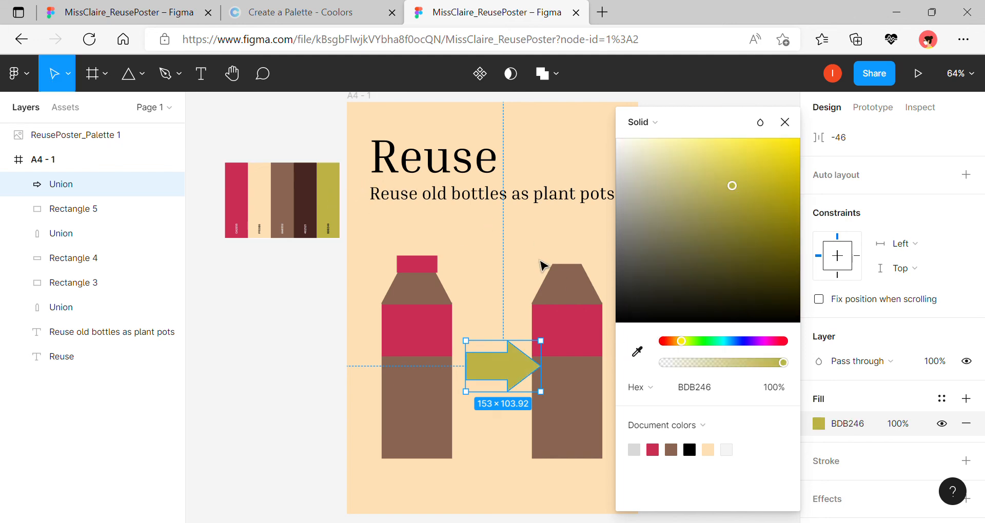
{"action": "left_click", "coordinate": [637, 352]}
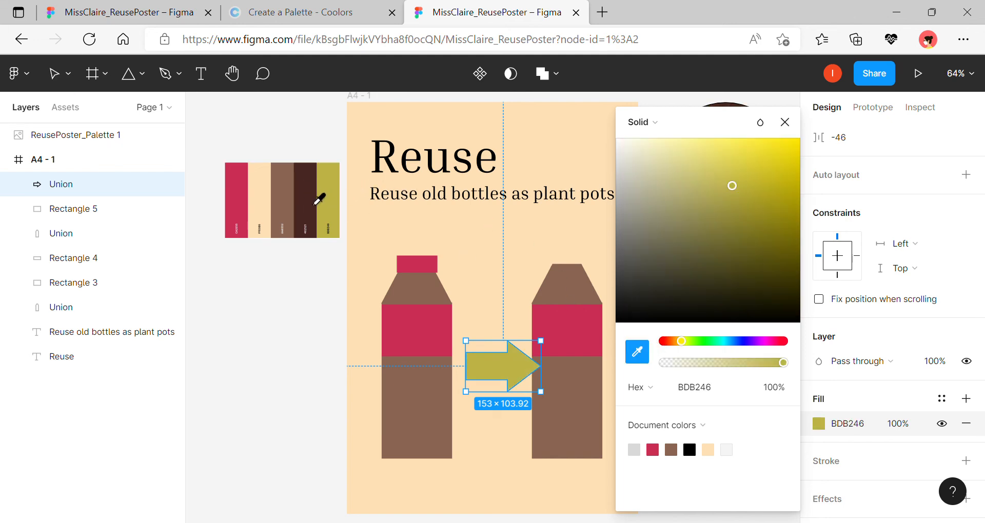
{"action": "left_click", "coordinate": [311, 205]}
{"action": "left_click", "coordinate": [482, 255]}
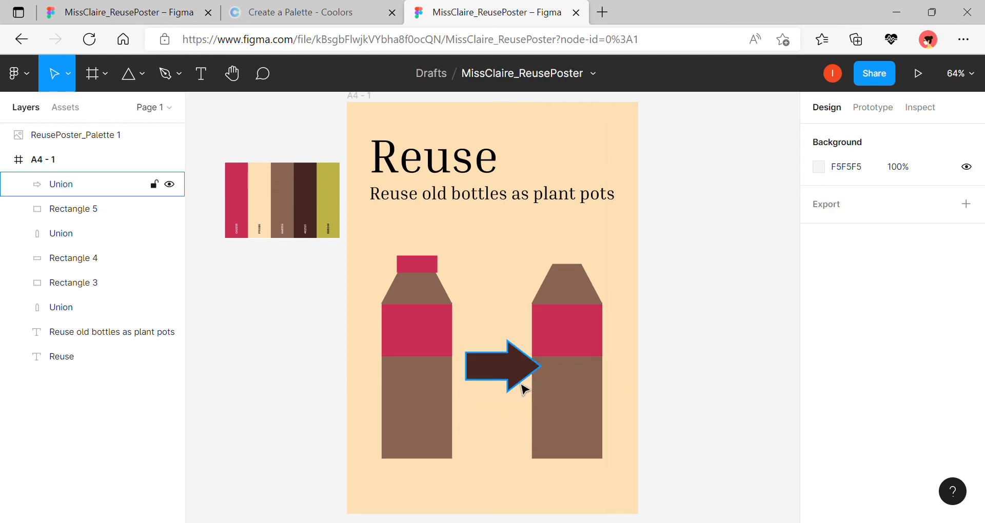
Shrink the arrow so it fits in the gap between the two bottles
{"action": "left_click", "coordinate": [510, 366]}
{"action": "left_click_drag", "start_coordinate": [553, 405], "coordinate": [532, 394]}
{"action": "left_click", "coordinate": [627, 297]}
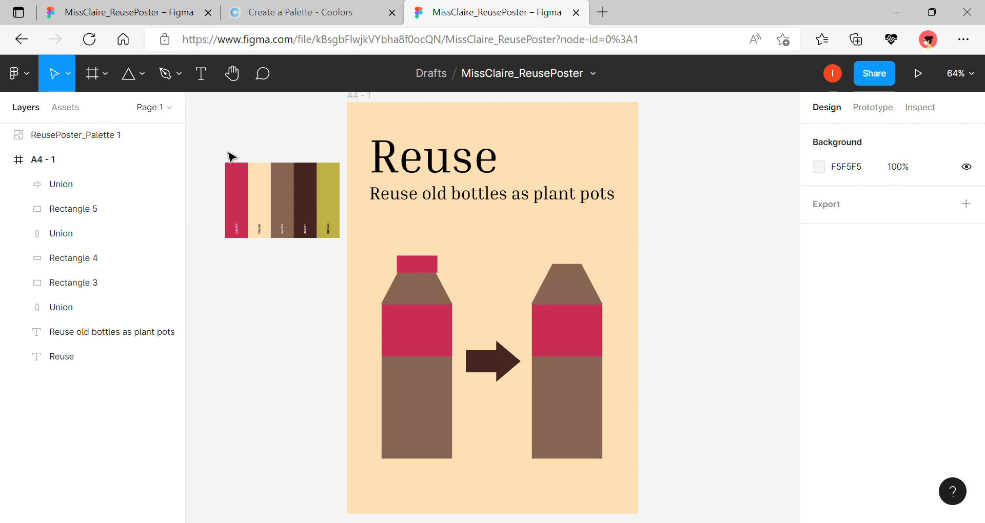
Draw a plant stem rectangle about 22 × 67 rising from the neck of the right-hand bottle
{"action": "left_click", "coordinate": [141, 73]}
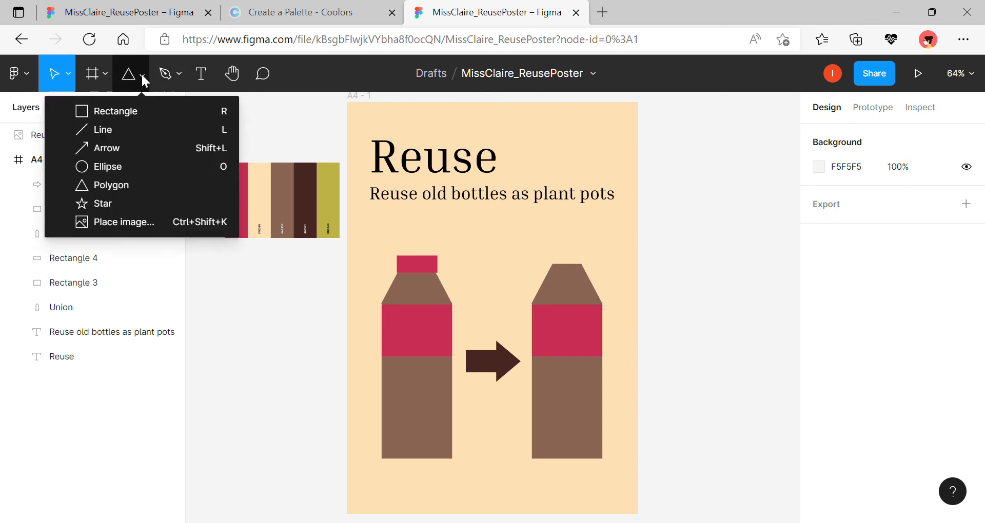
{"action": "left_click", "coordinate": [131, 107]}
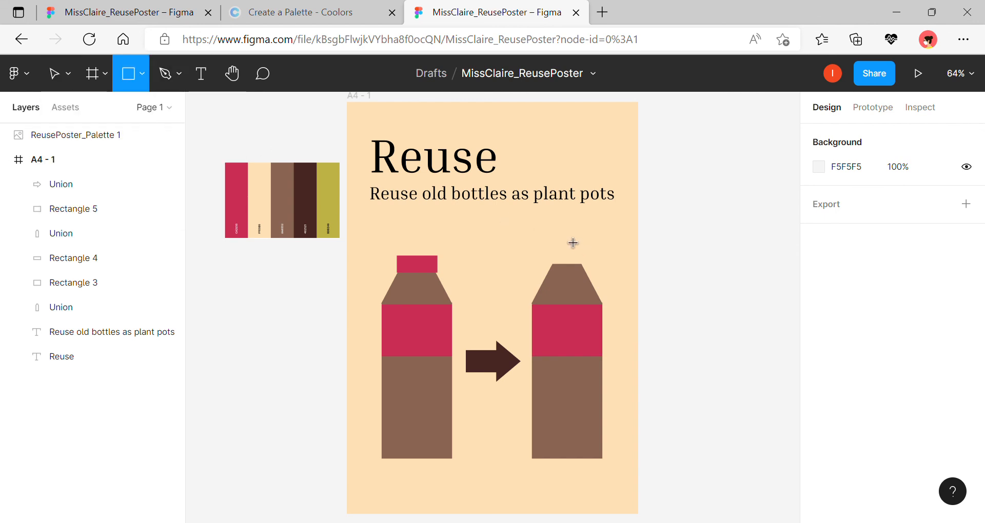
{"action": "left_click_drag", "start_coordinate": [561, 231], "coordinate": [573, 266]}
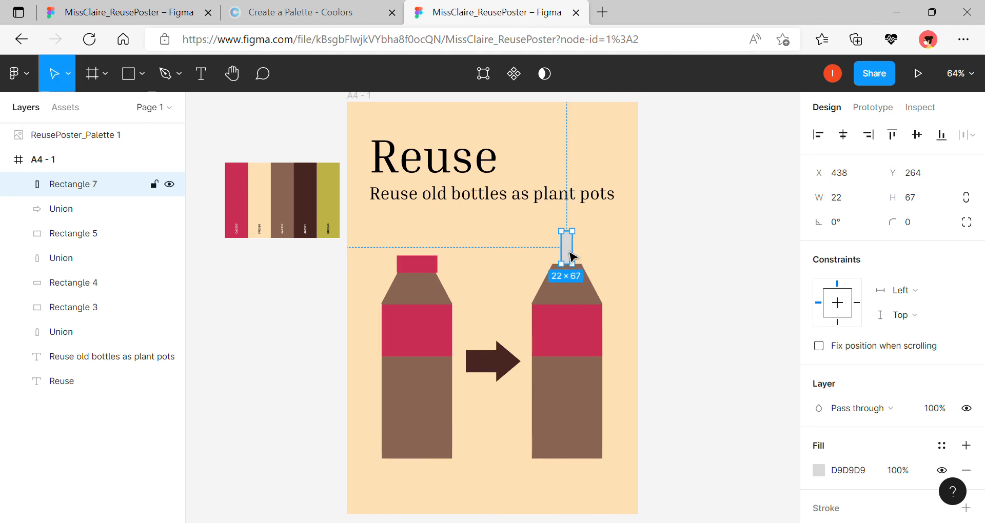
Fill the stem rectangle with the olive sampled from the palette image
{"action": "scroll", "coordinate": [783, 325], "scroll_direction": "down", "scroll_amount": 1}
{"action": "left_click", "coordinate": [814, 471]}
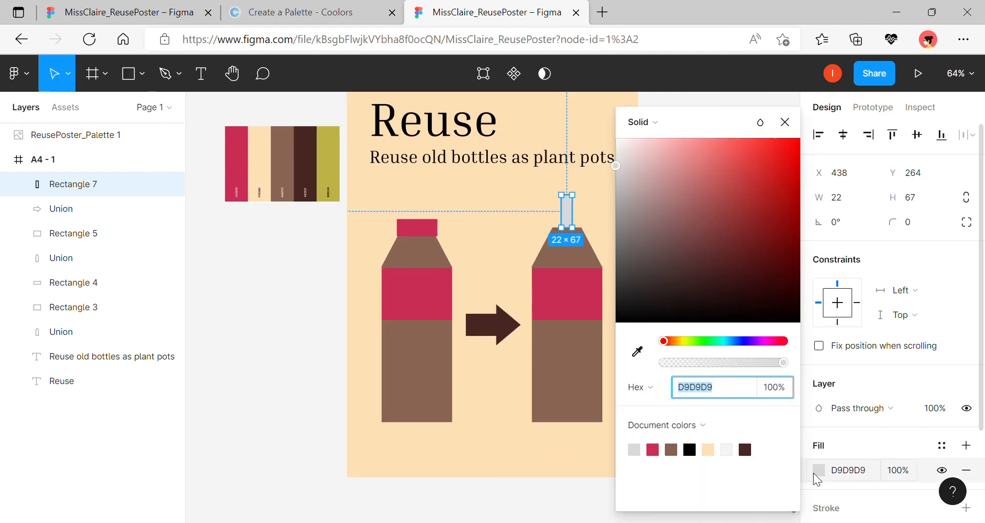
{"action": "left_click", "coordinate": [639, 352]}
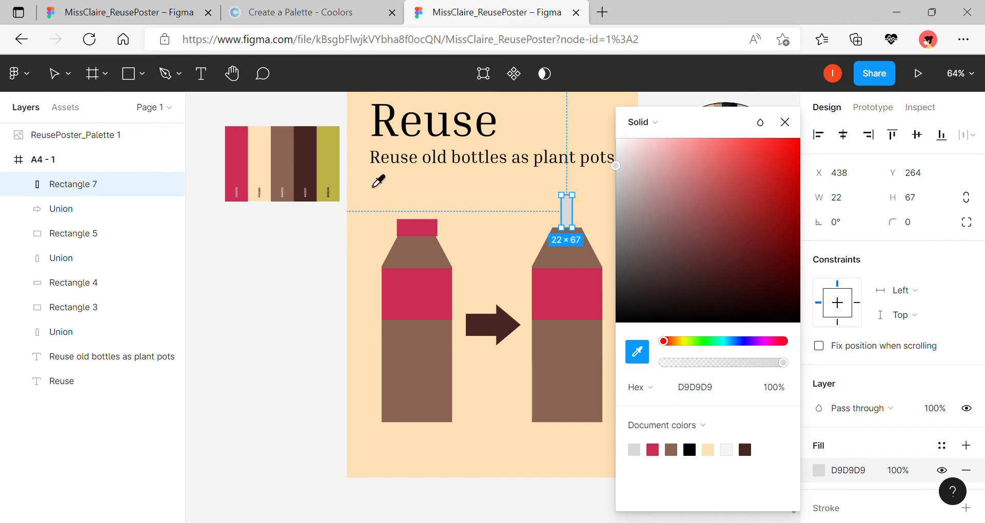
{"action": "left_click", "coordinate": [328, 170]}
{"action": "left_click", "coordinate": [510, 259]}
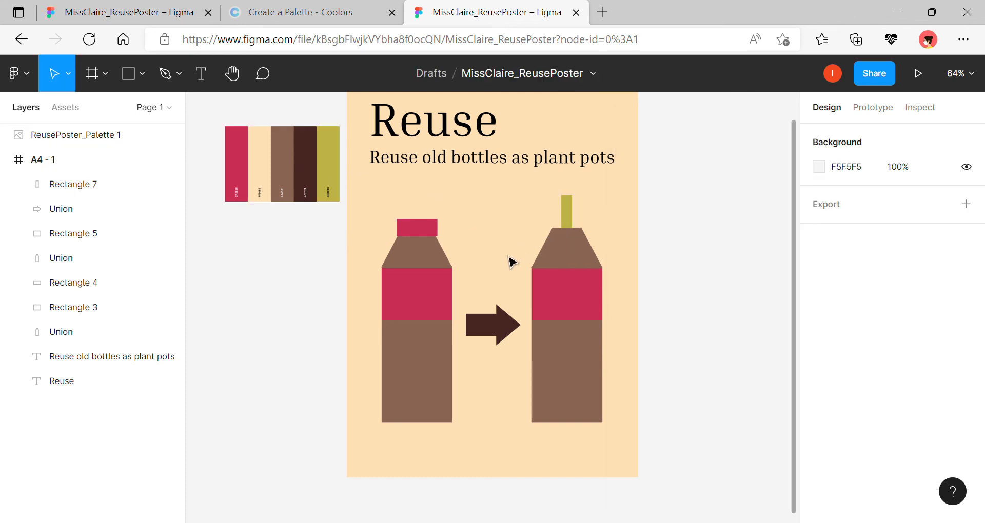
Draw a leaf ellipse about 52 × 24 at the upper left of the stem
{"action": "scroll", "coordinate": [511, 262], "scroll_direction": "up", "scroll_amount": 1}
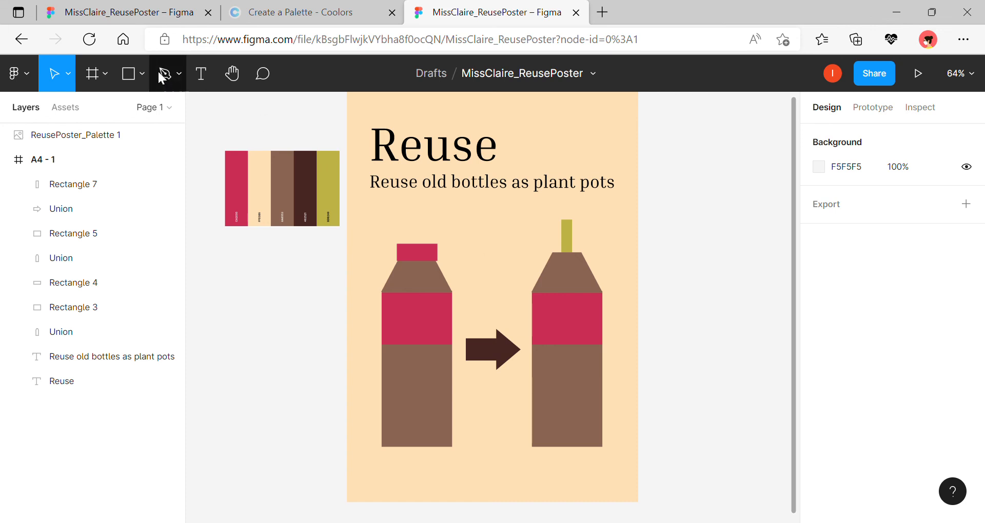
{"action": "left_click", "coordinate": [143, 74]}
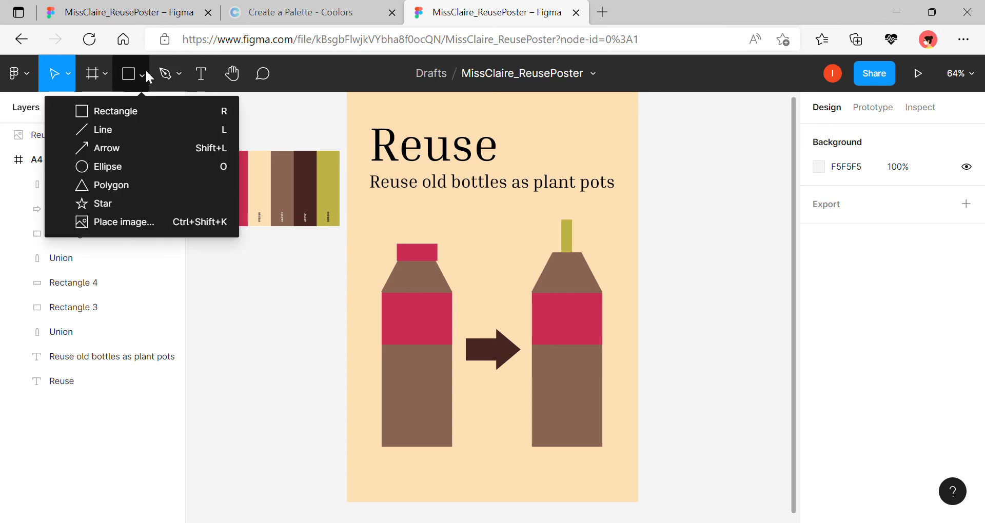
{"action": "left_click", "coordinate": [136, 166]}
{"action": "left_click_drag", "start_coordinate": [536, 208], "coordinate": [563, 224]}
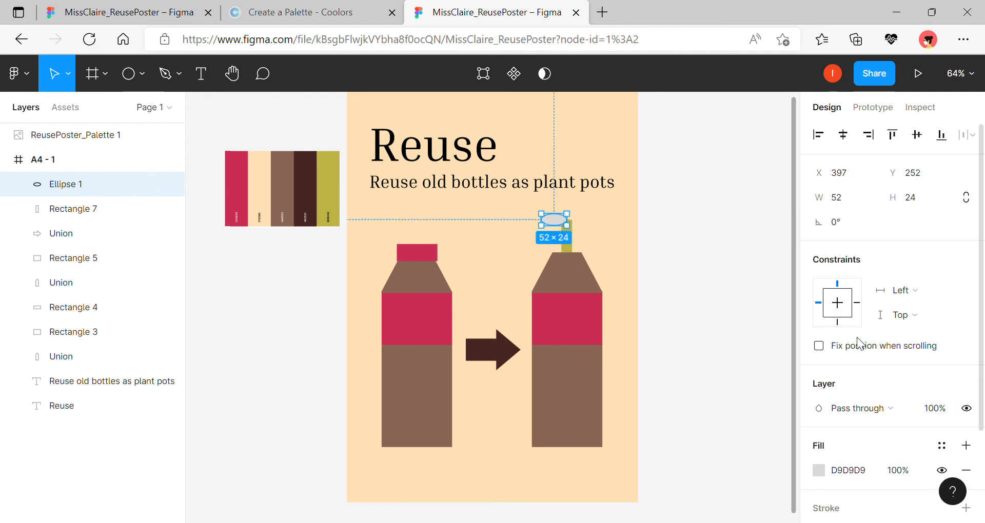
Fill the leaf ellipse with the palette image's olive, BDB246
{"action": "scroll", "coordinate": [861, 341], "scroll_direction": "down", "scroll_amount": 2}
{"action": "left_click", "coordinate": [818, 354]}
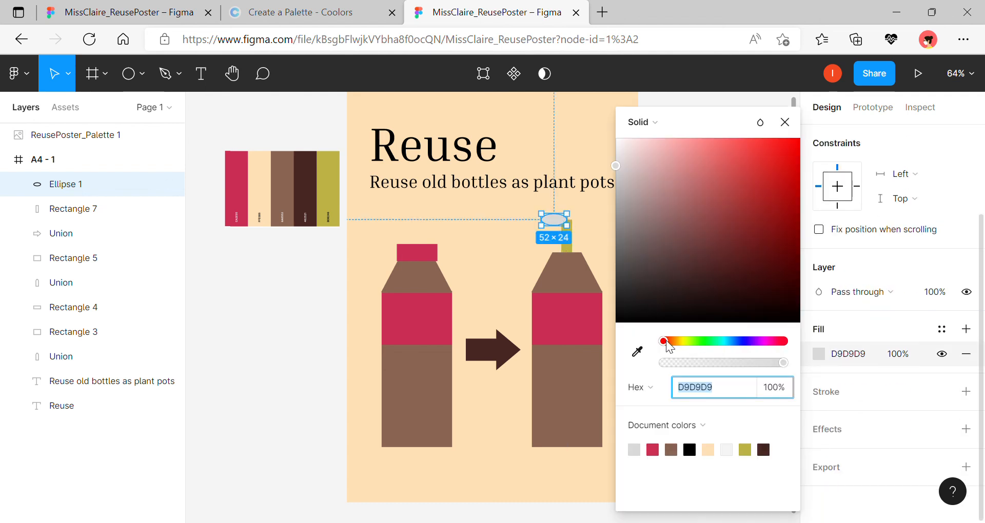
{"action": "left_click", "coordinate": [637, 351]}
{"action": "left_click", "coordinate": [338, 210]}
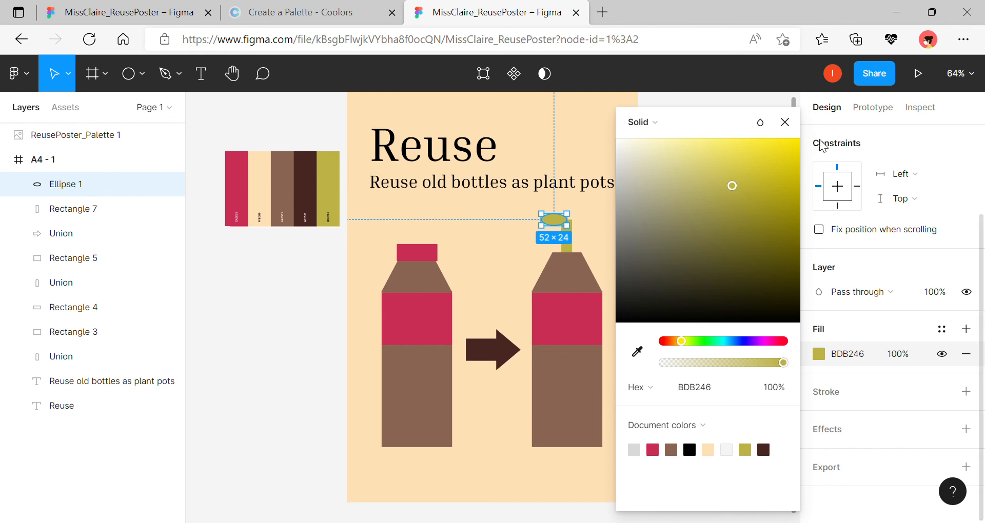
{"action": "left_click", "coordinate": [785, 122]}
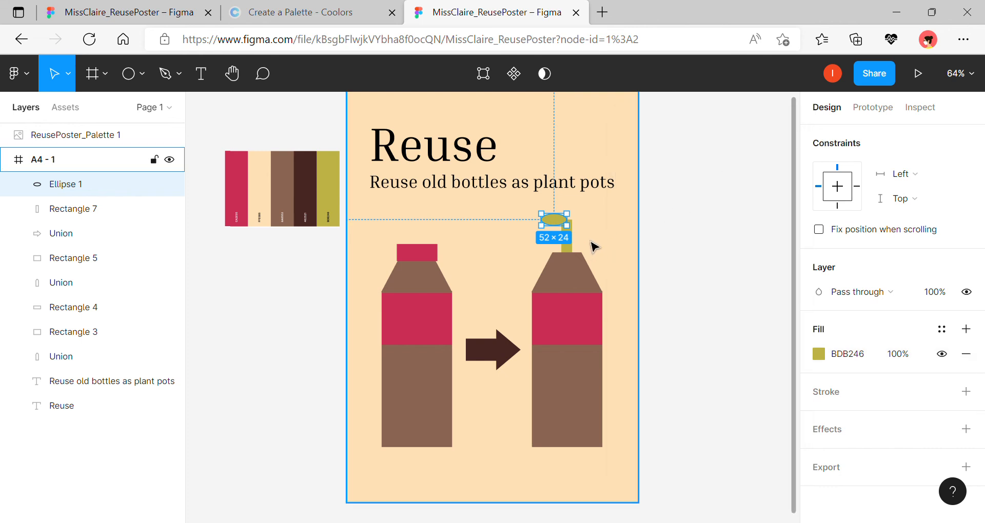
Paste a copy of the leaf and place it level with the first on the right side of the stem
{"action": "key", "text": "ctrl+v"}
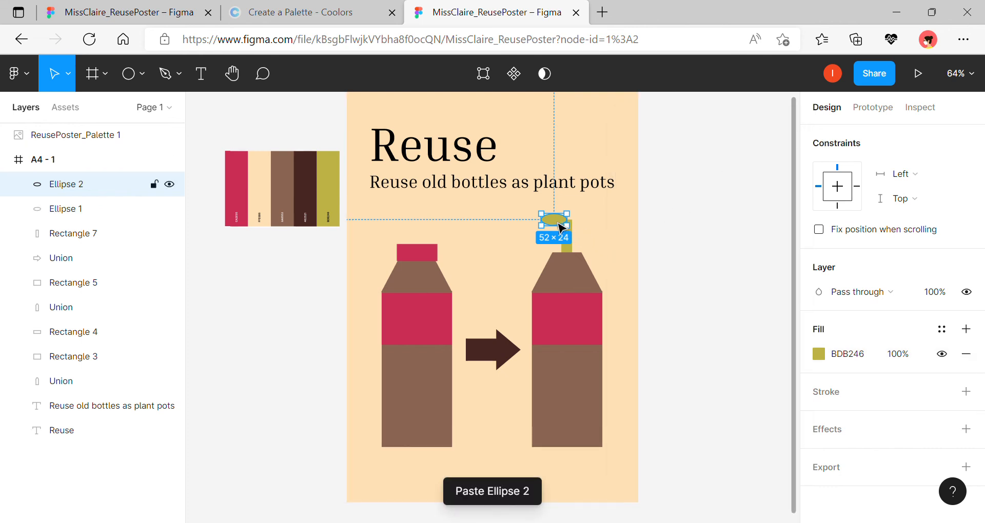
{"action": "left_click_drag", "start_coordinate": [559, 226], "coordinate": [589, 230]}
{"action": "left_click", "coordinate": [619, 261]}
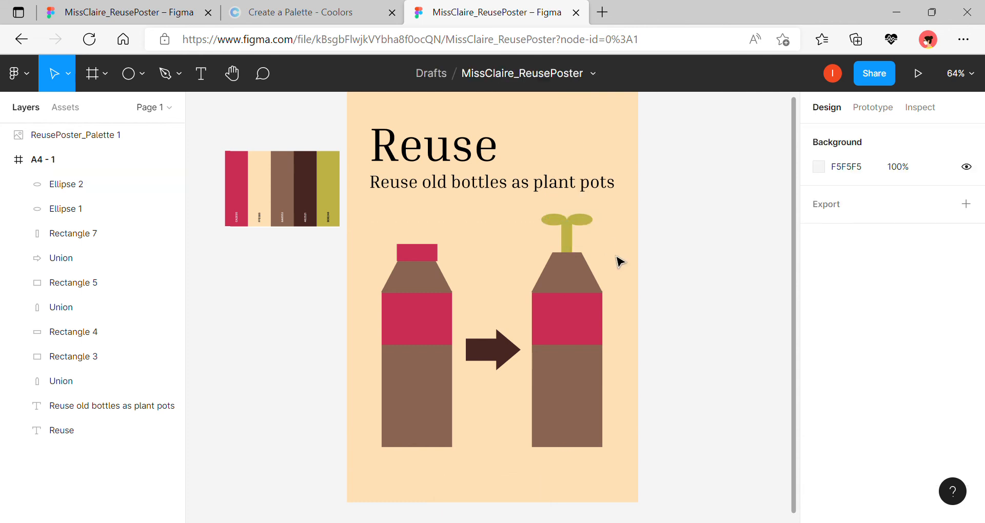
Add a 1x PNG export setting to the A4 - 1 poster frame and export it
{"action": "scroll", "coordinate": [619, 261], "scroll_direction": "up", "scroll_amount": 1}
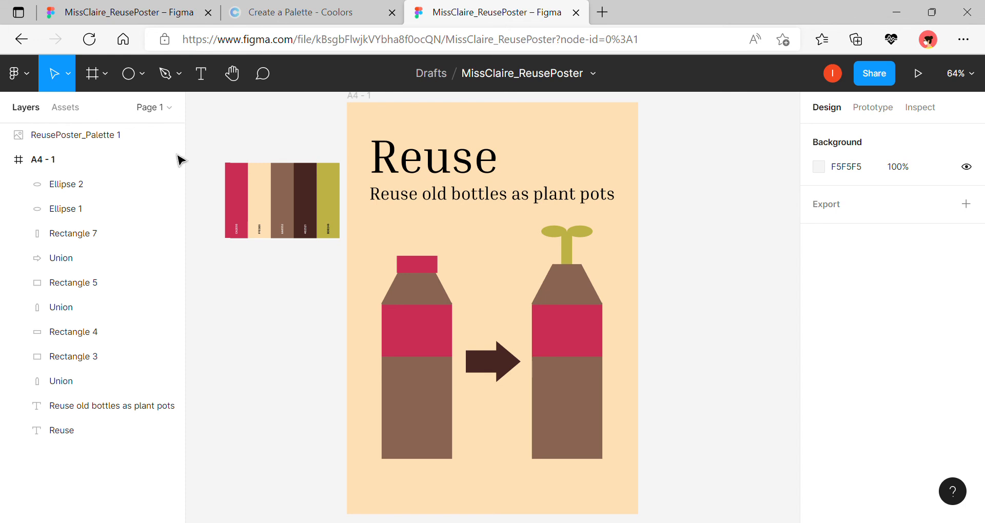
{"action": "left_click", "coordinate": [66, 163]}
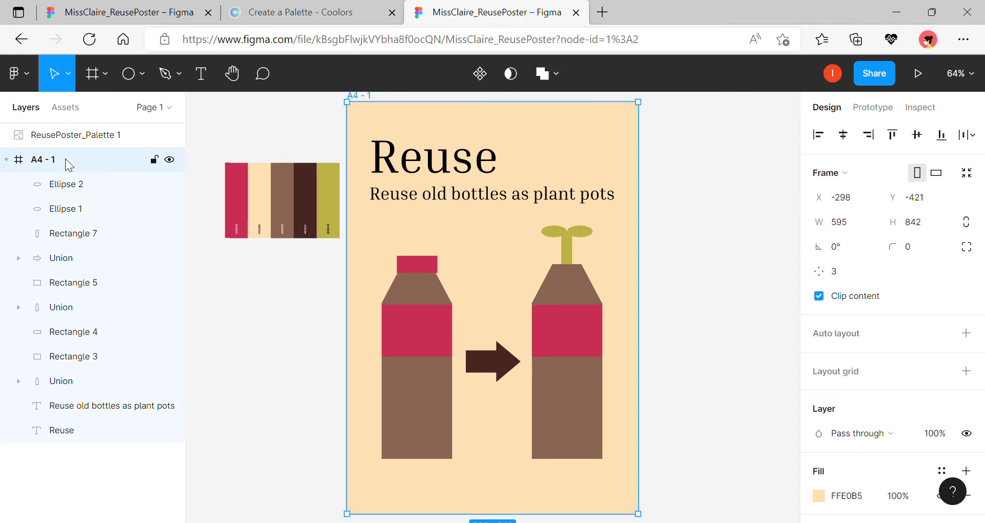
{"action": "scroll", "coordinate": [832, 265], "scroll_direction": "down", "scroll_amount": 4}
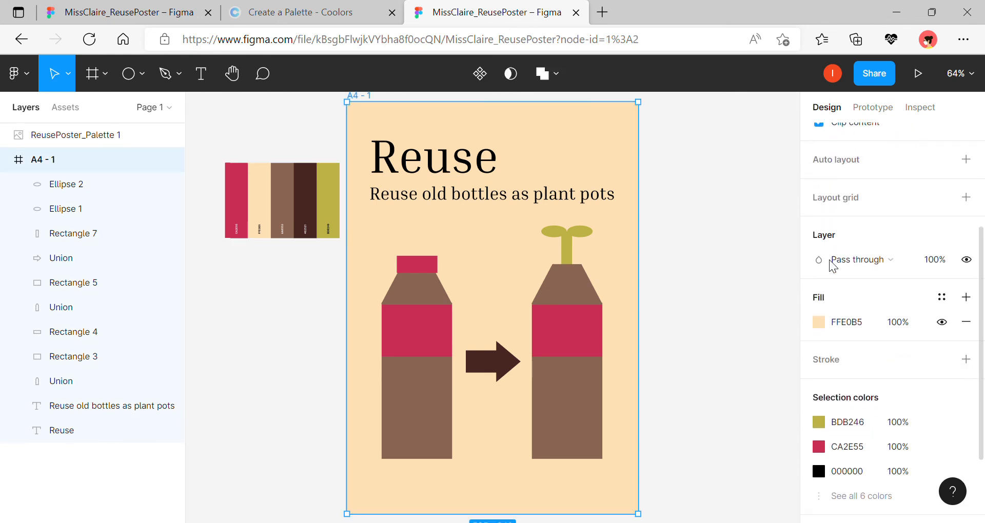
{"action": "scroll", "coordinate": [832, 265], "scroll_direction": "down", "scroll_amount": 2}
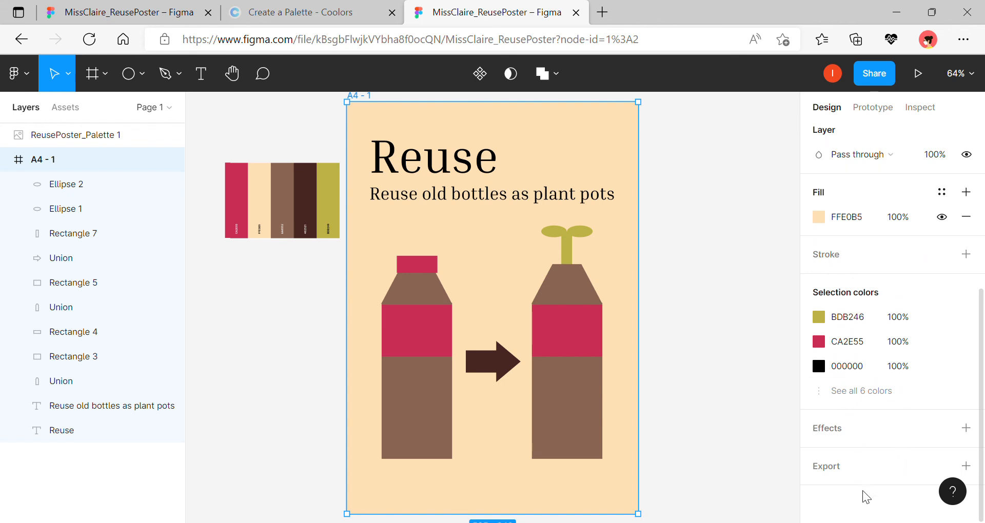
{"action": "left_click", "coordinate": [852, 470]}
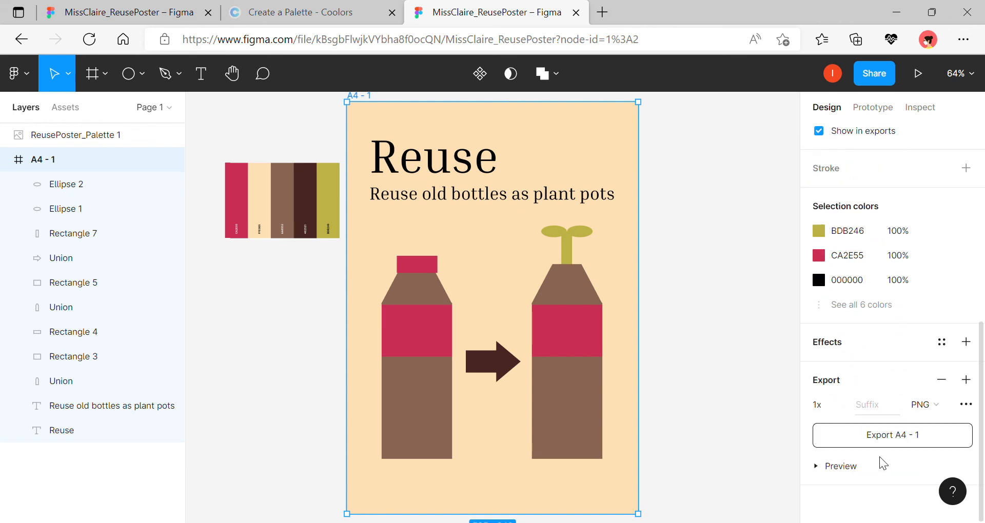
{"action": "left_click", "coordinate": [880, 434]}
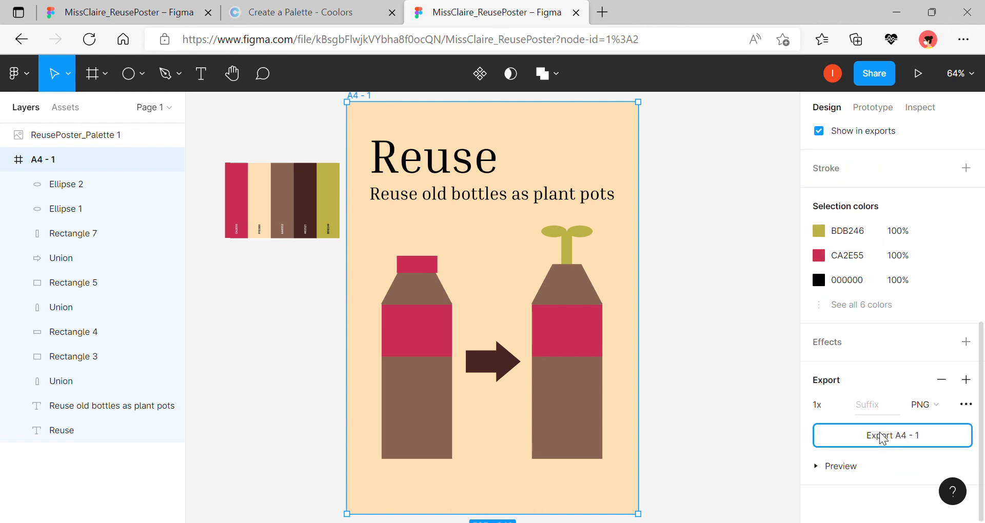